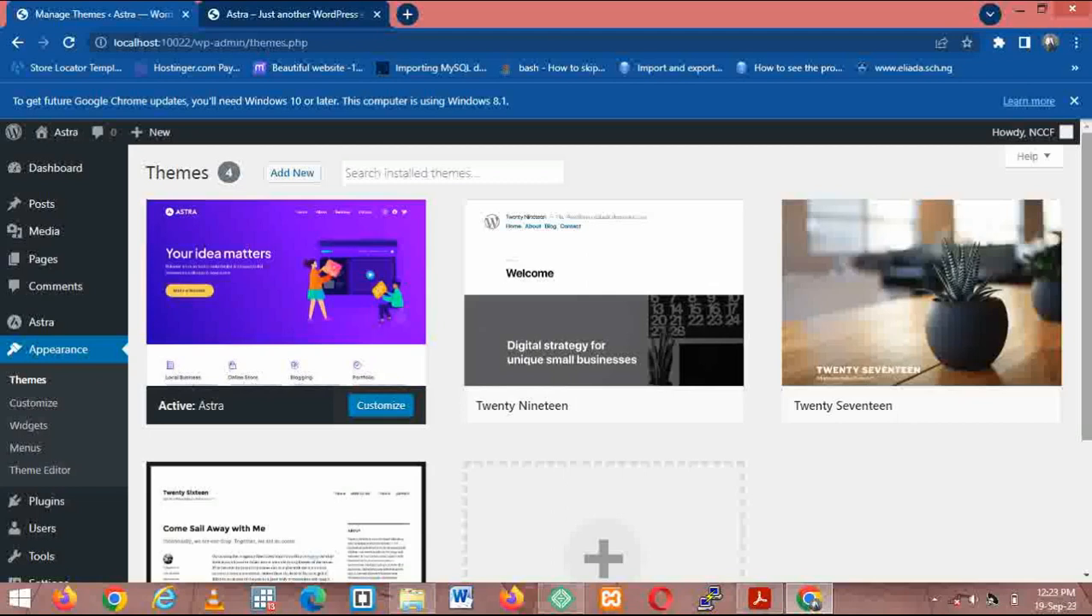
# - Look over the installed themes and dismiss the browser's Windows update notice
pyautogui.scroll(-3, 603, 359)
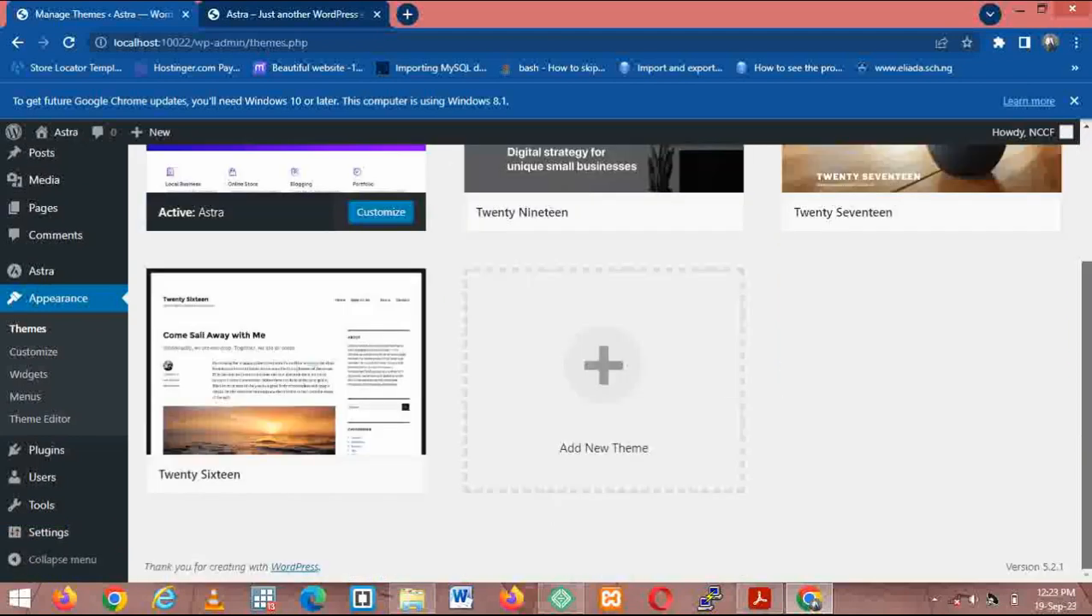
pyautogui.scroll(3, 1085, 297)
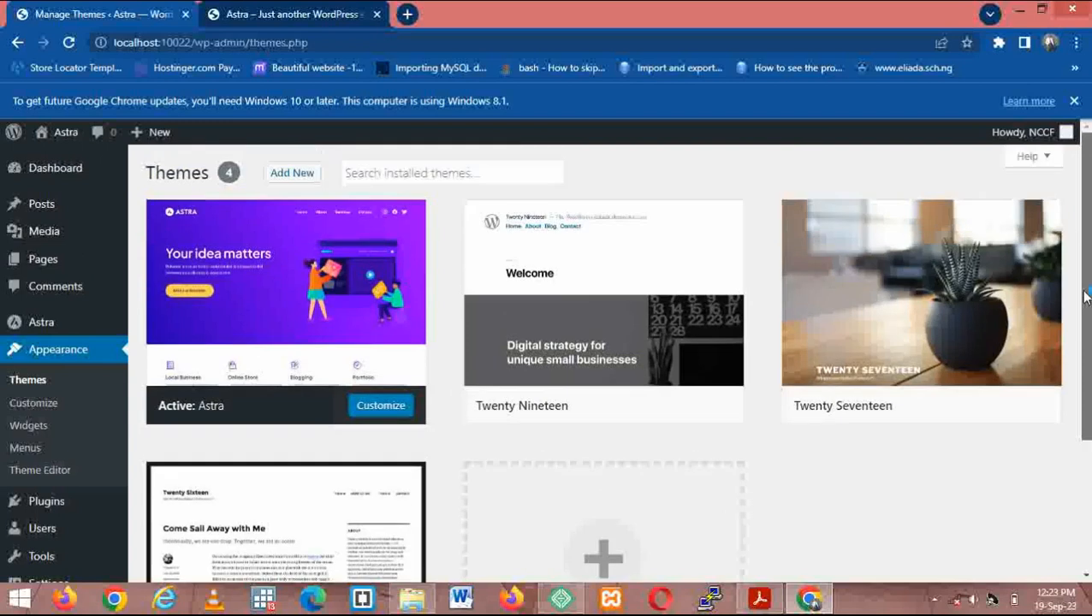
pyautogui.click(1075, 102)
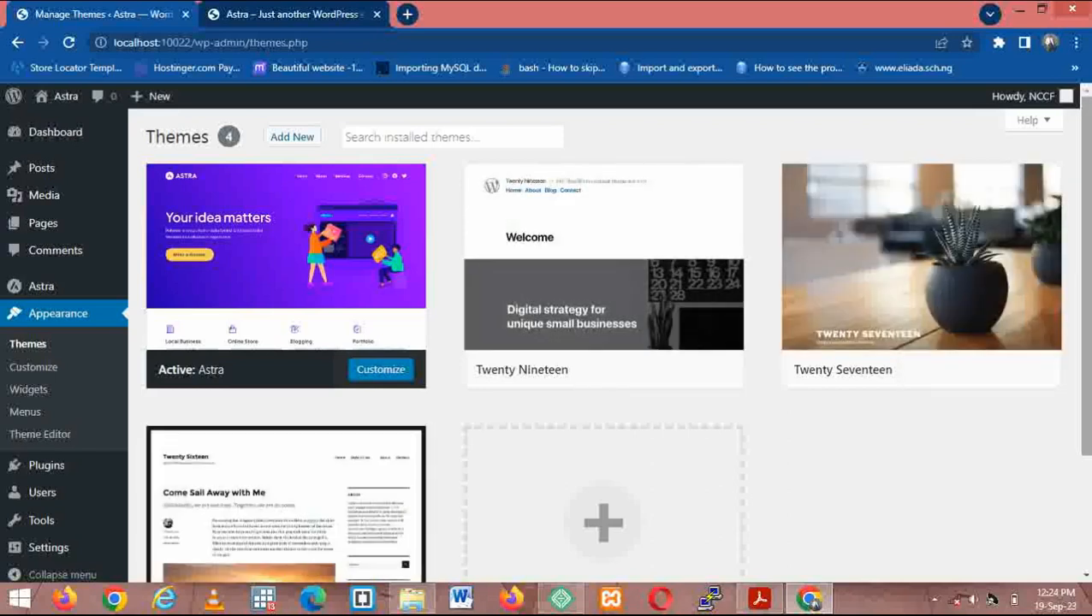
pyautogui.scroll(-2, 603, 342)
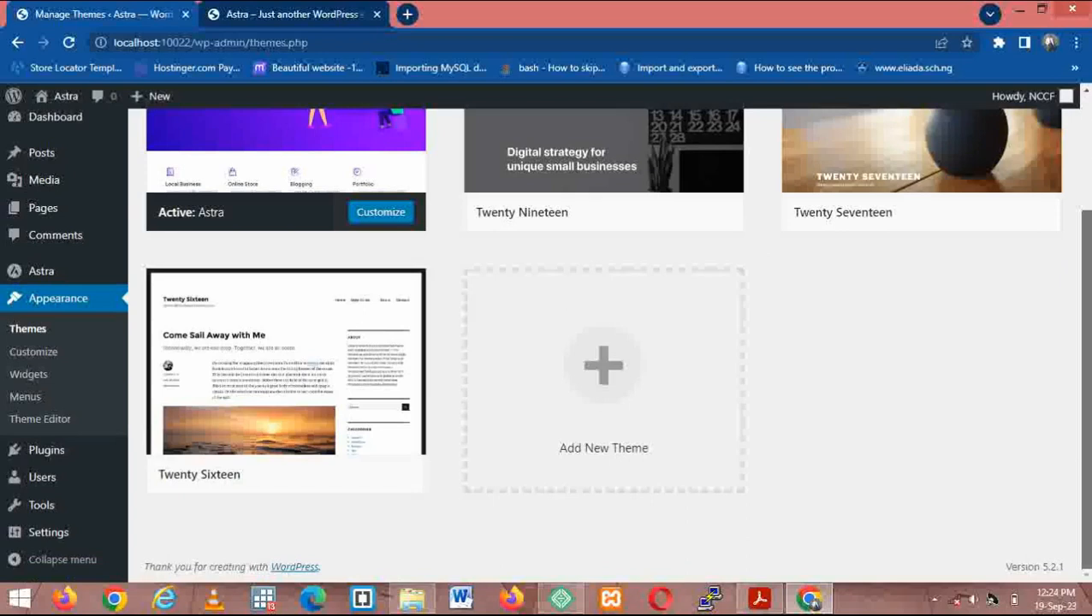
pyautogui.scroll(2, 603, 342)
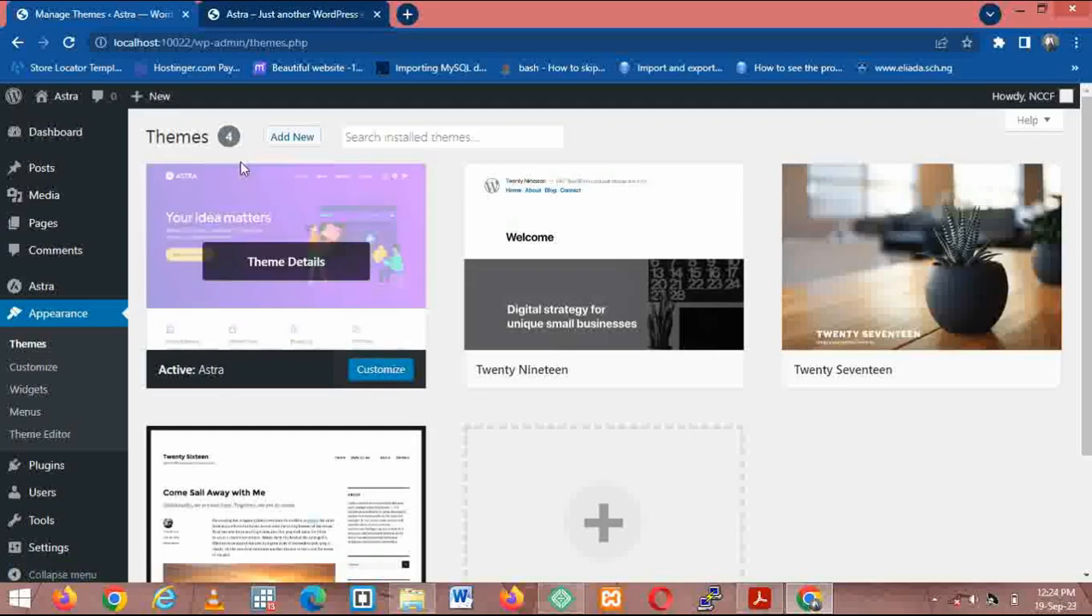
# - Start adding a new theme and open the form for uploading a theme in .zip format
pyautogui.click(292, 140)
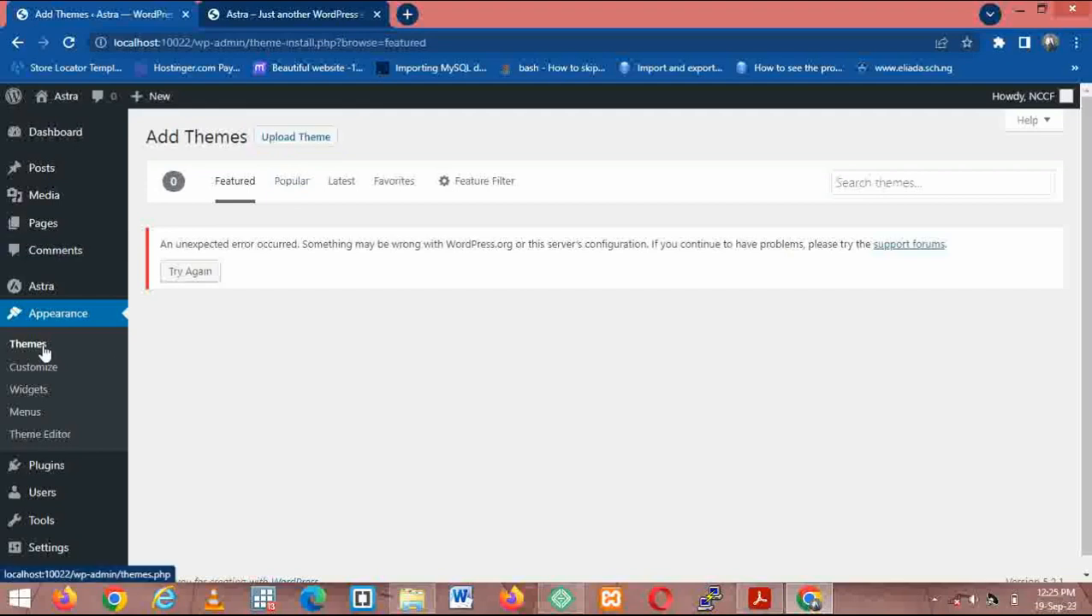
pyautogui.click(290, 139)
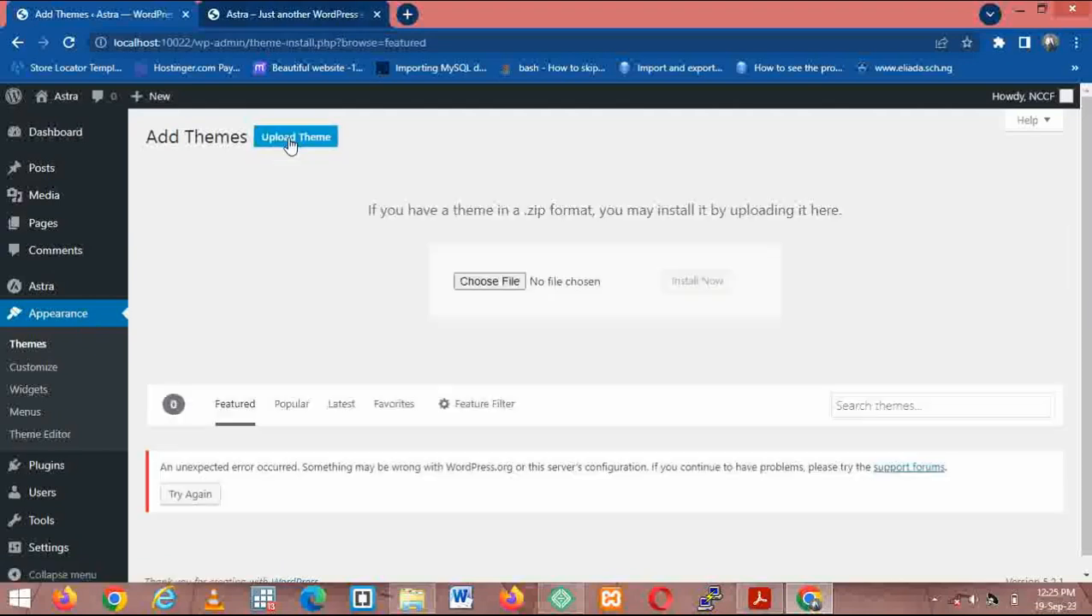
# - Switch to File Explorer, search the Downloads folder for "ocean" to find the theme's zip file, and return to Chrome
pyautogui.click(414, 599)
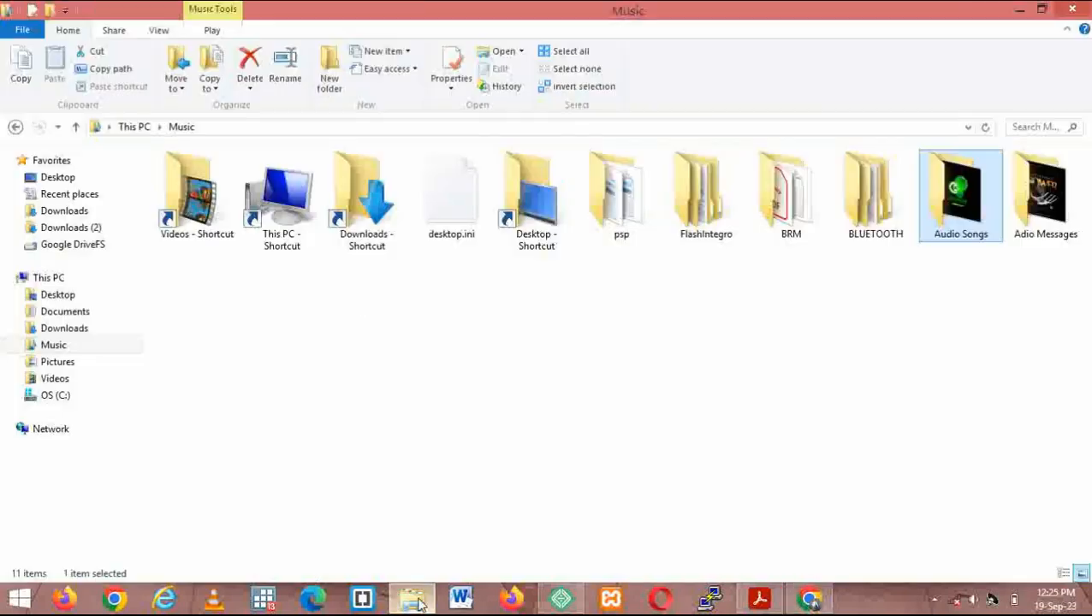
pyautogui.click(77, 329)
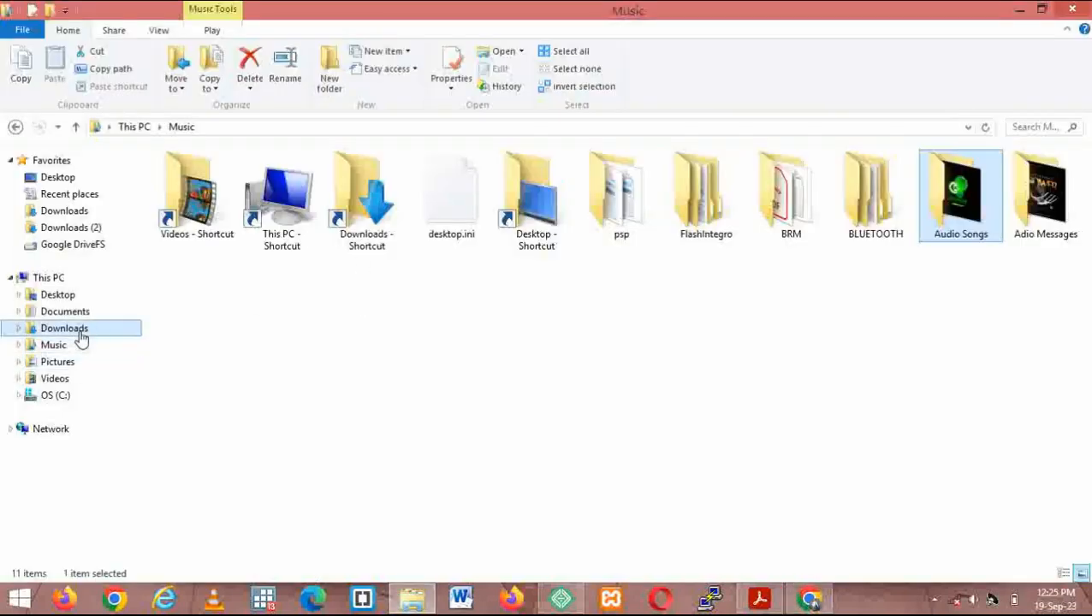
pyautogui.click(811, 602)
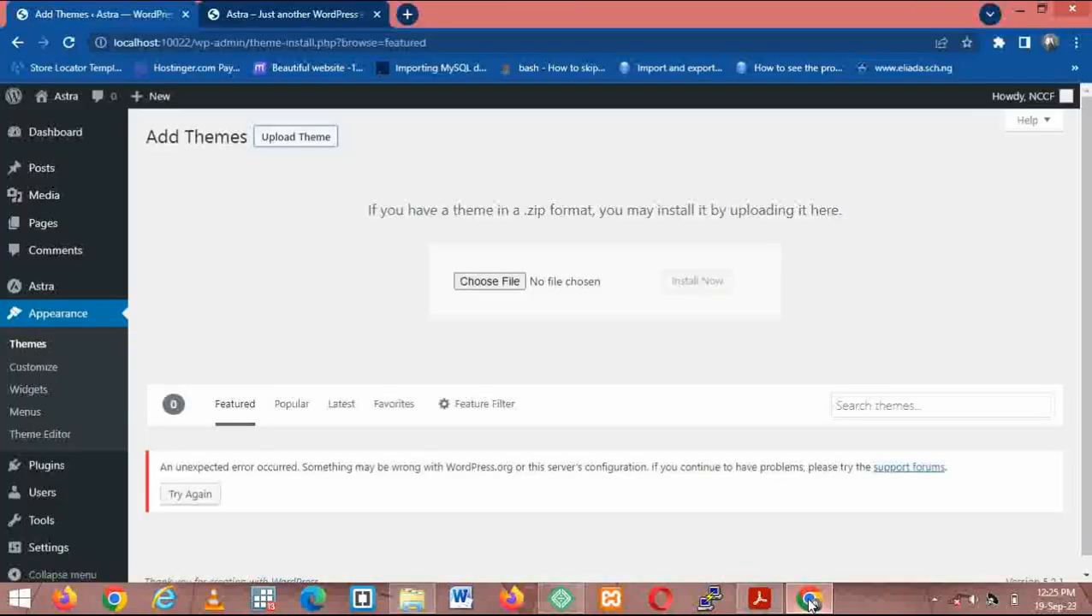
pyautogui.click(483, 281)
pyautogui.moveTo(418, 597)
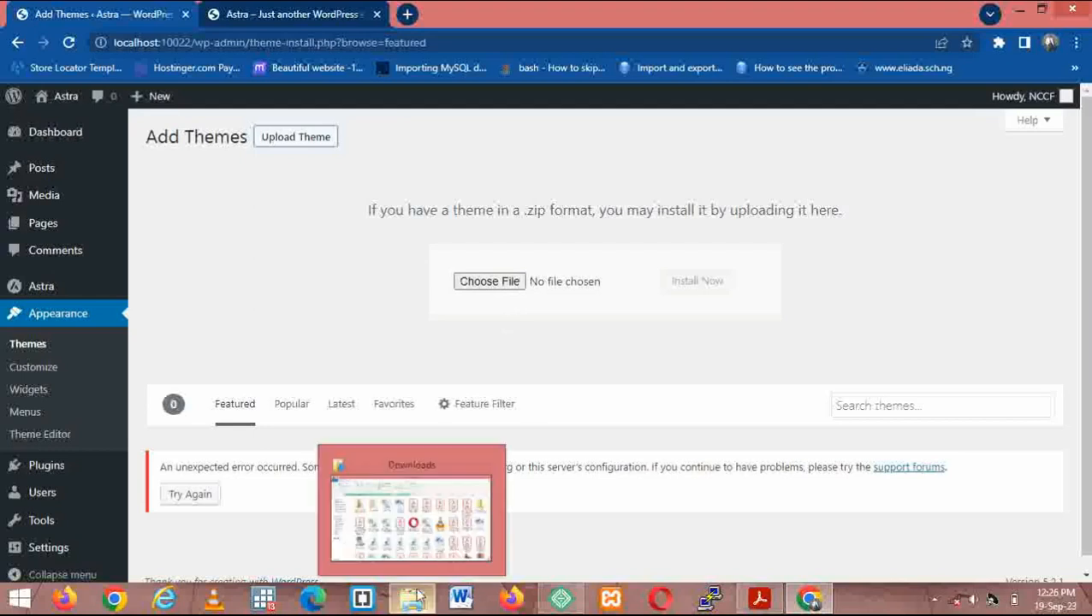
pyautogui.click(411, 529)
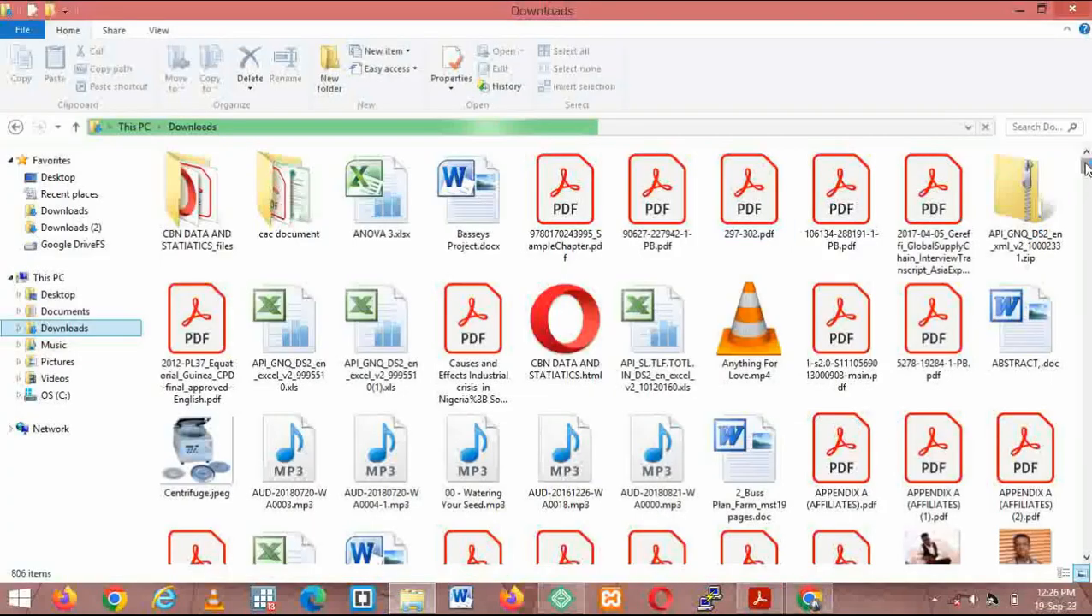
pyautogui.moveTo(1085, 168); pyautogui.dragTo(1090, 229)
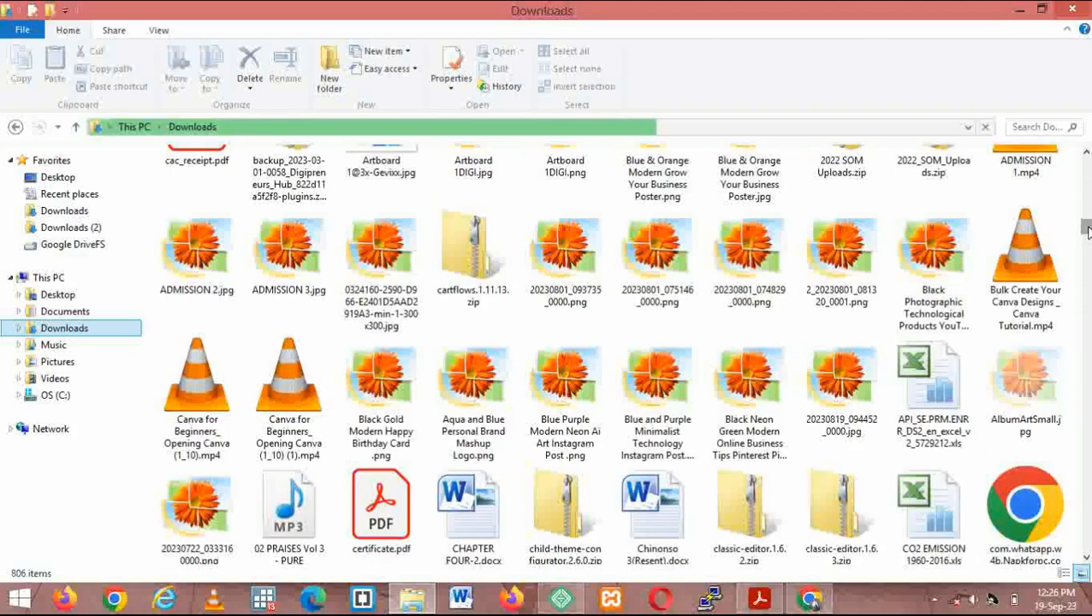
pyautogui.moveTo(1087, 229); pyautogui.dragTo(1088, 240)
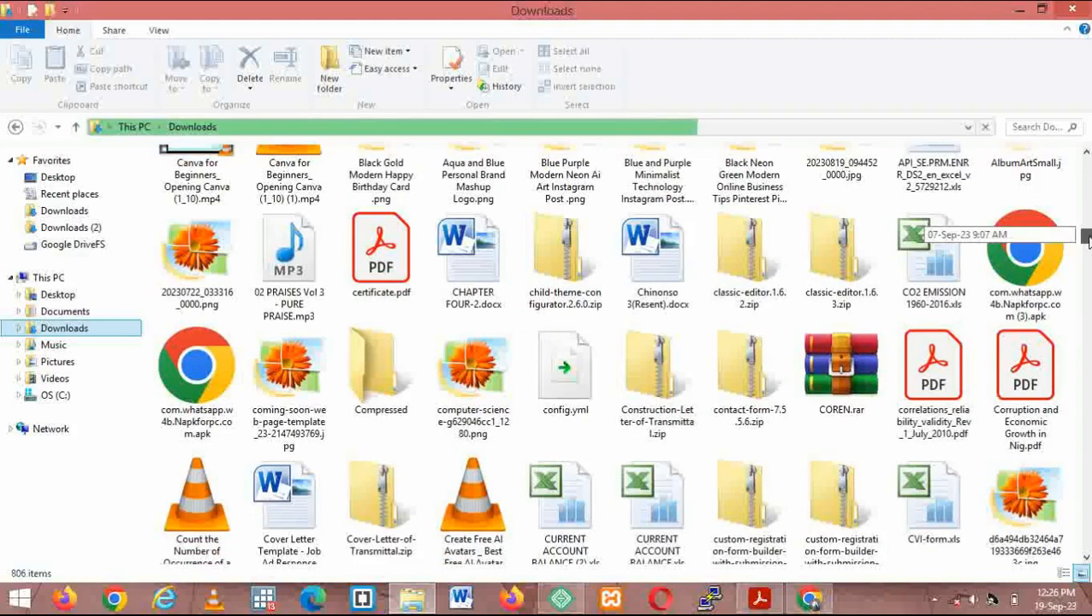
pyautogui.moveTo(1088, 239); pyautogui.dragTo(1087, 250)
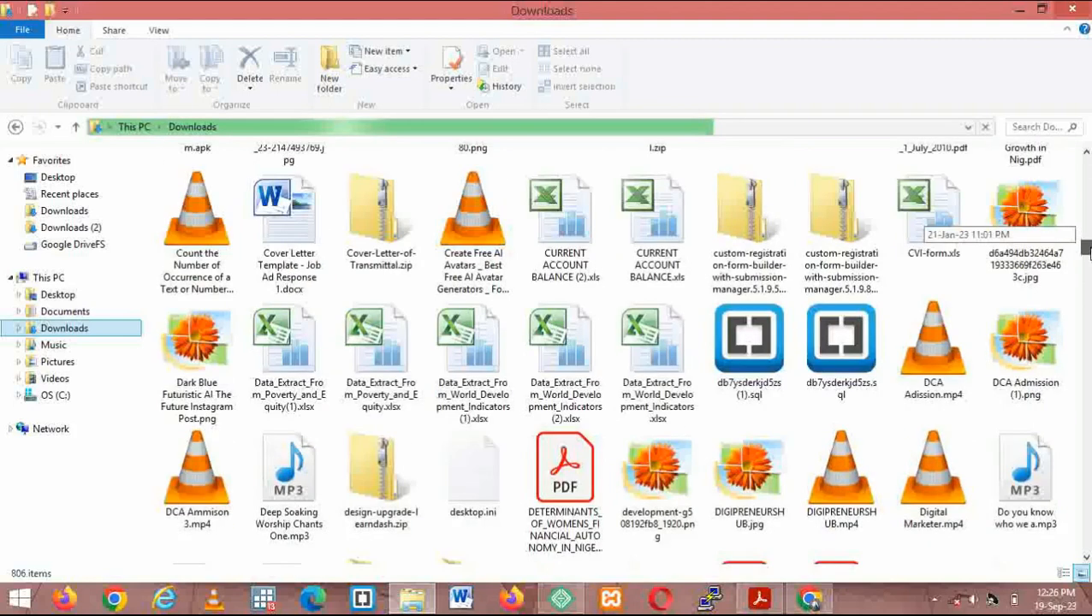
pyautogui.click(1028, 127)
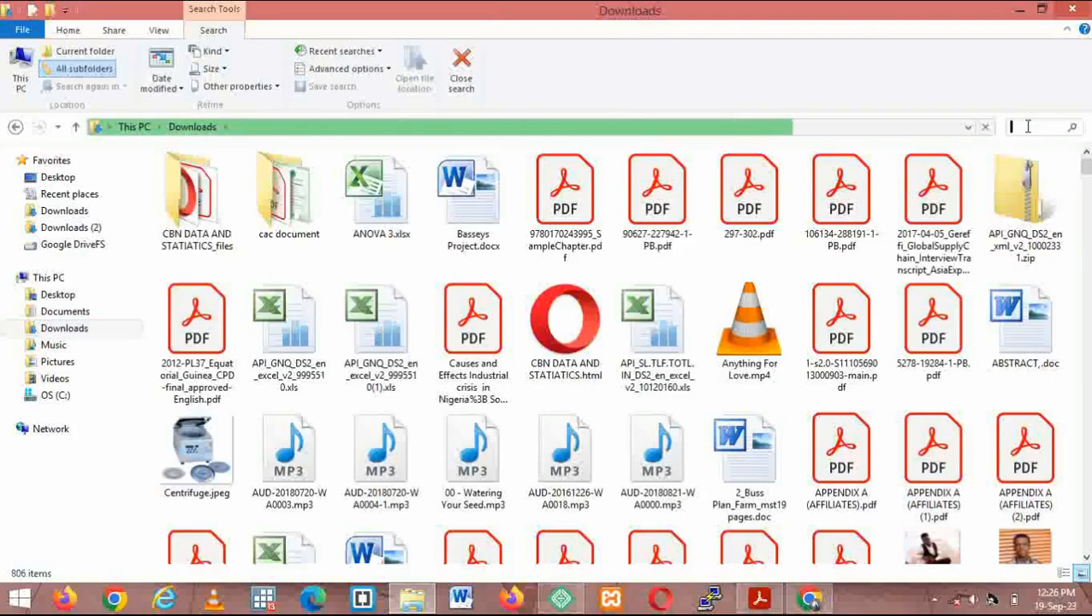
pyautogui.write('ocean')
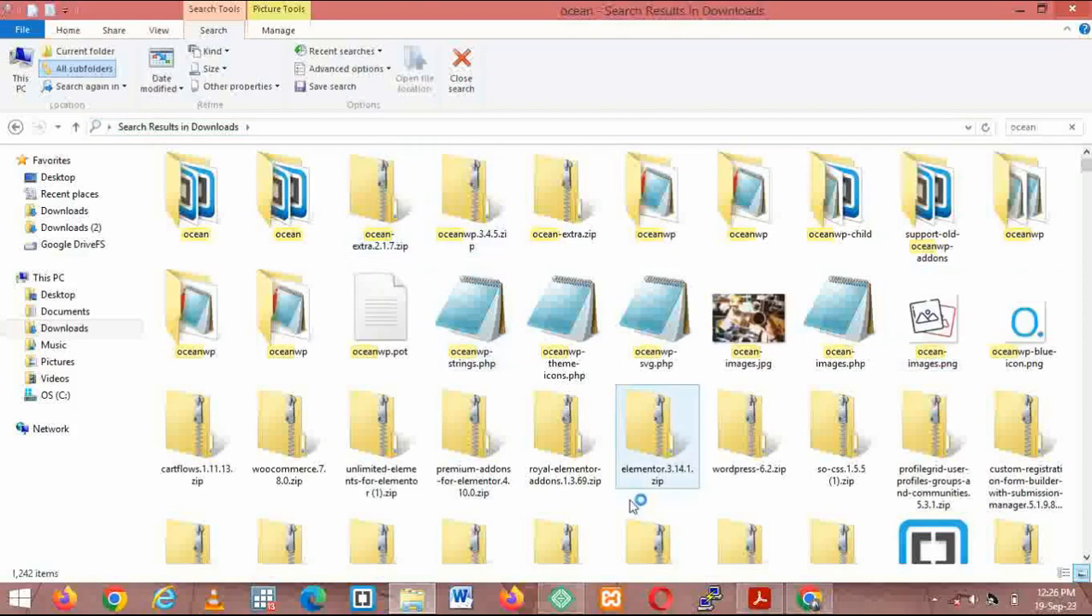
pyautogui.click(808, 602)
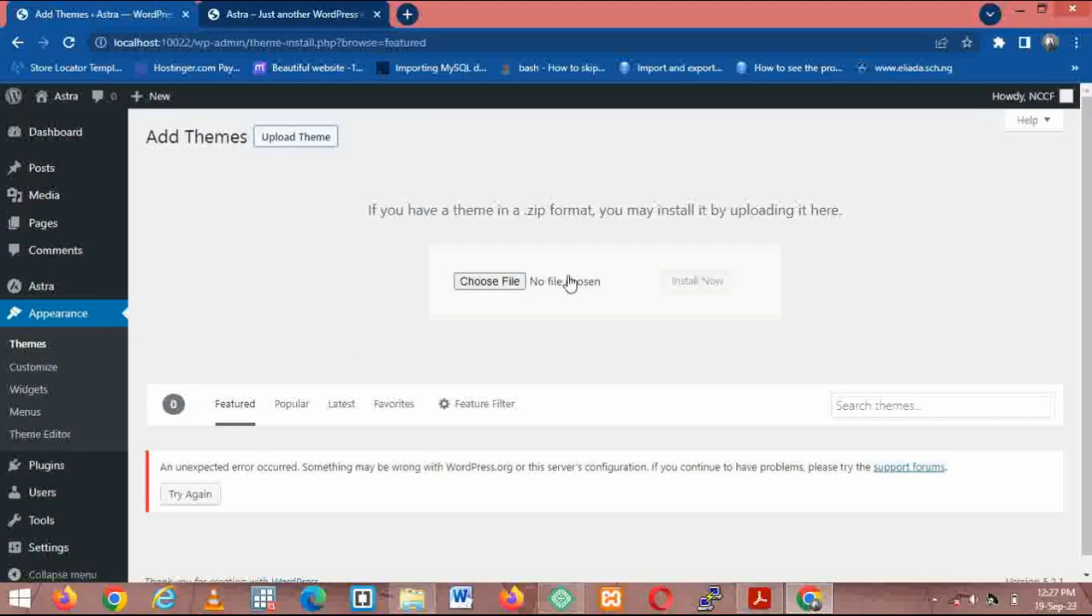
# - Select oceanwp.3.4.5.zip from the Downloads folder as the theme file to upload, searching for "ocean" to find it
pyautogui.click(492, 284)
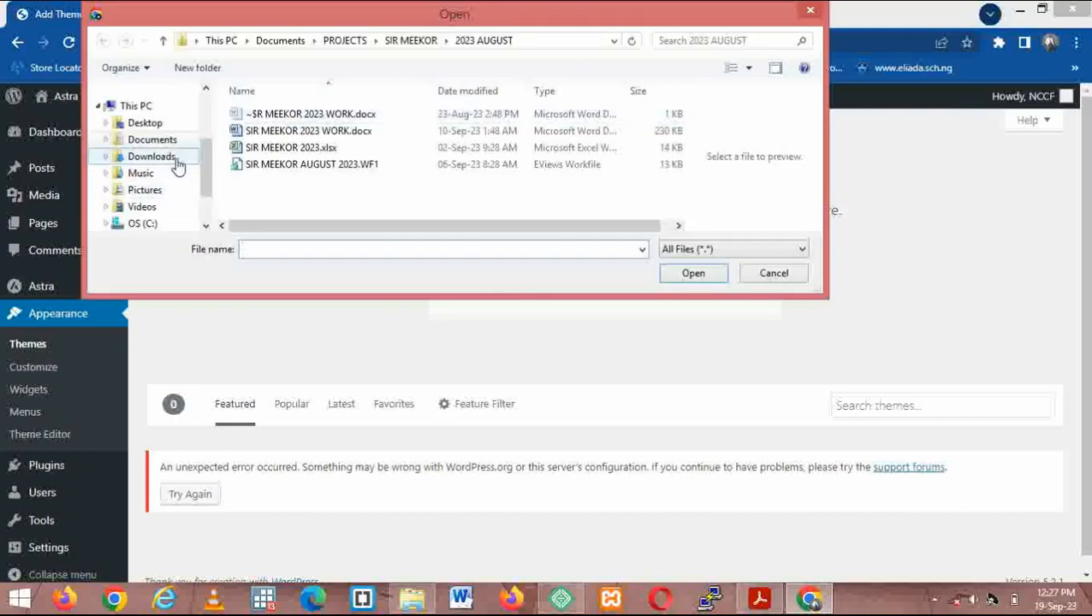
pyautogui.click(151, 157)
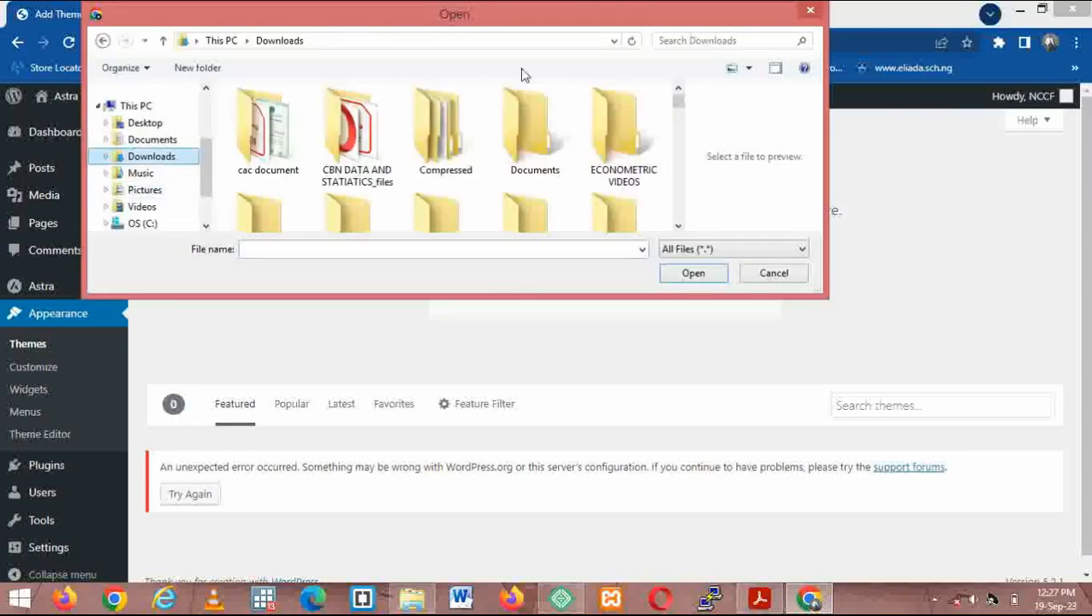
pyautogui.click(681, 41)
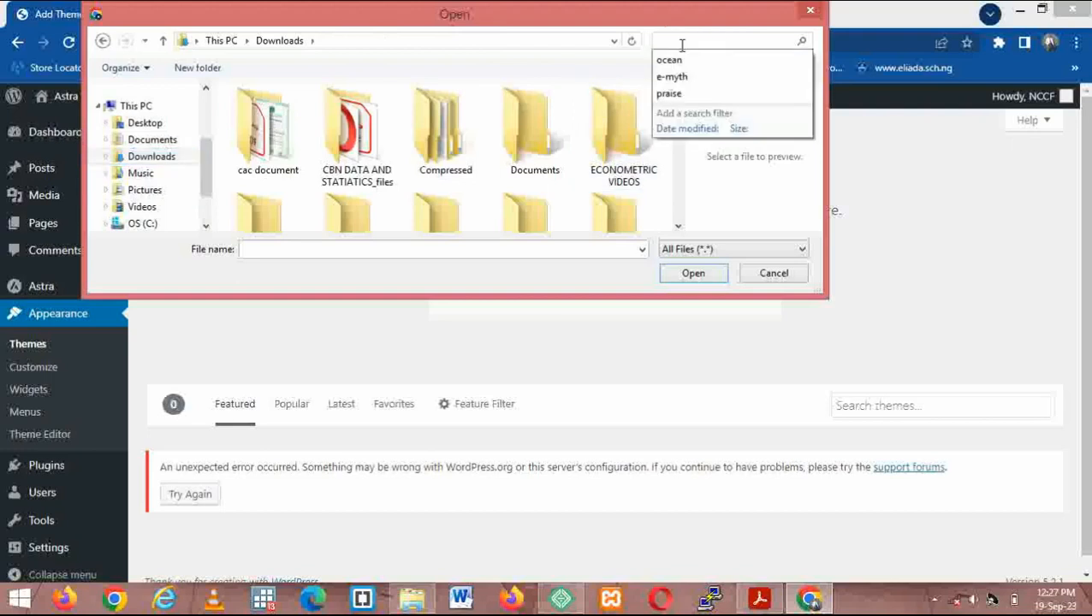
pyautogui.write('ocea')
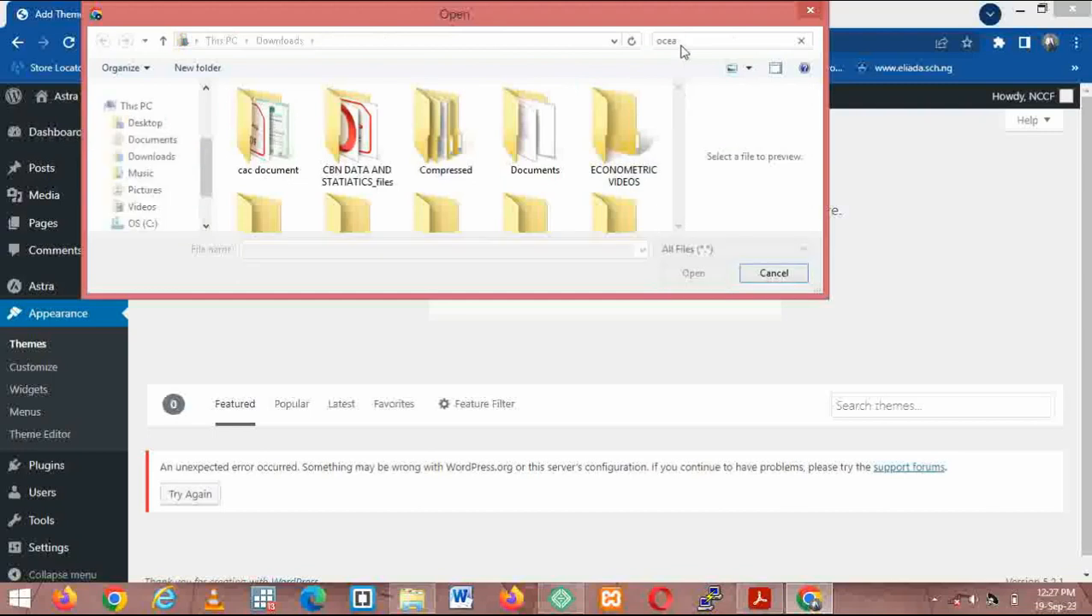
pyautogui.click(682, 41)
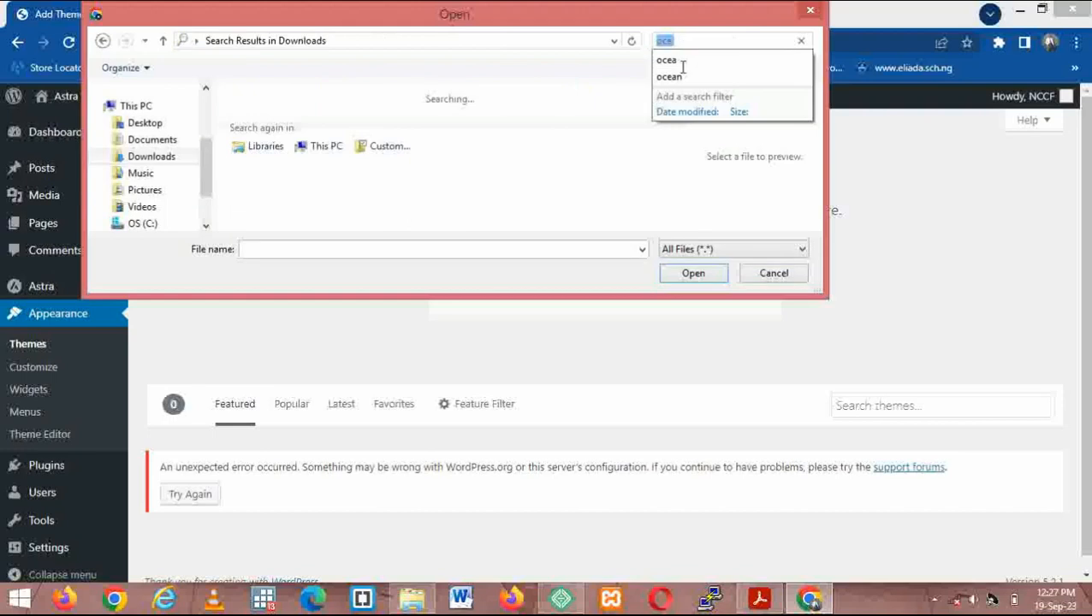
pyautogui.click(684, 78)
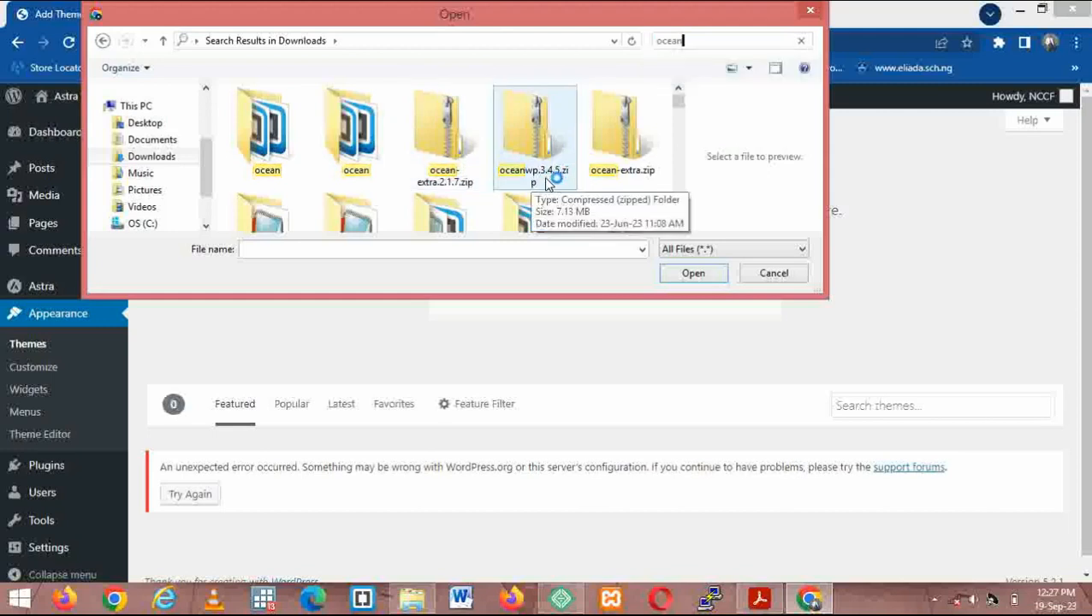
pyautogui.click(536, 131)
pyautogui.click(695, 274)
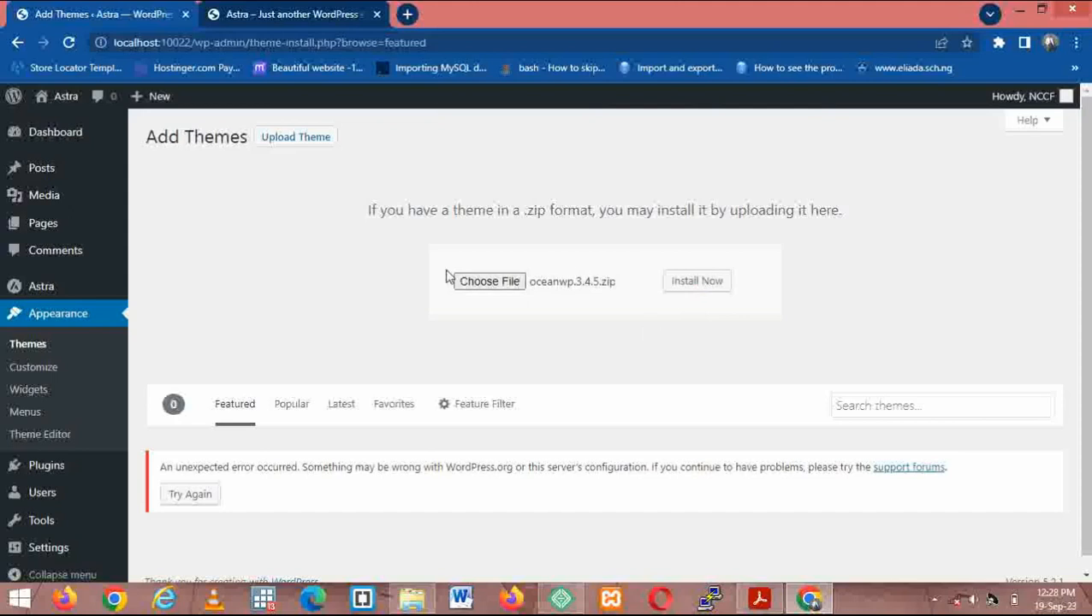
# - Install the theme from the chosen zip file and check the installation page
pyautogui.click(697, 289)
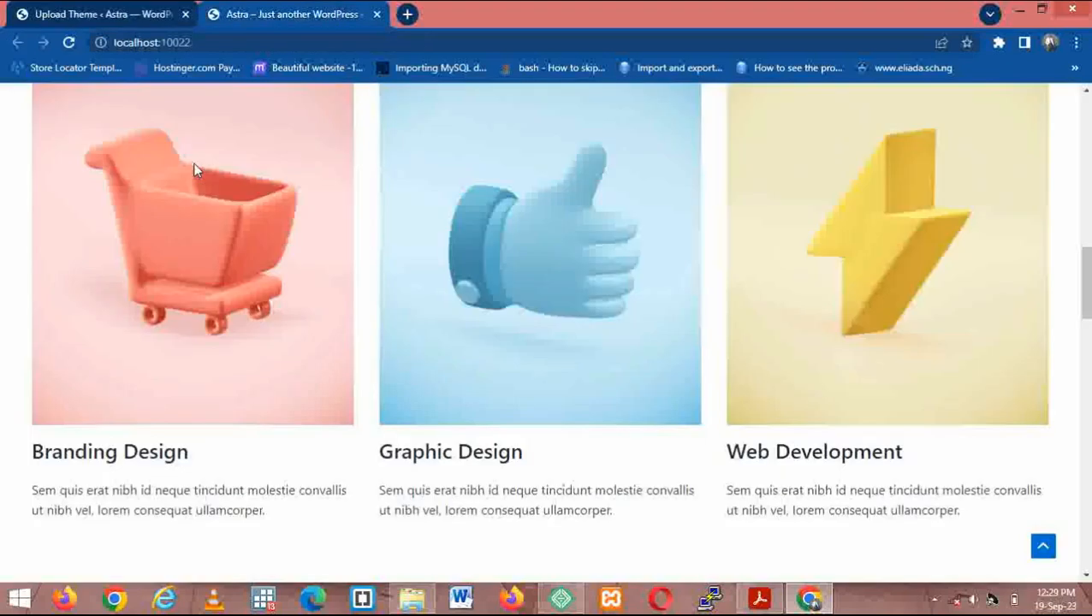
pyautogui.click(100, 11)
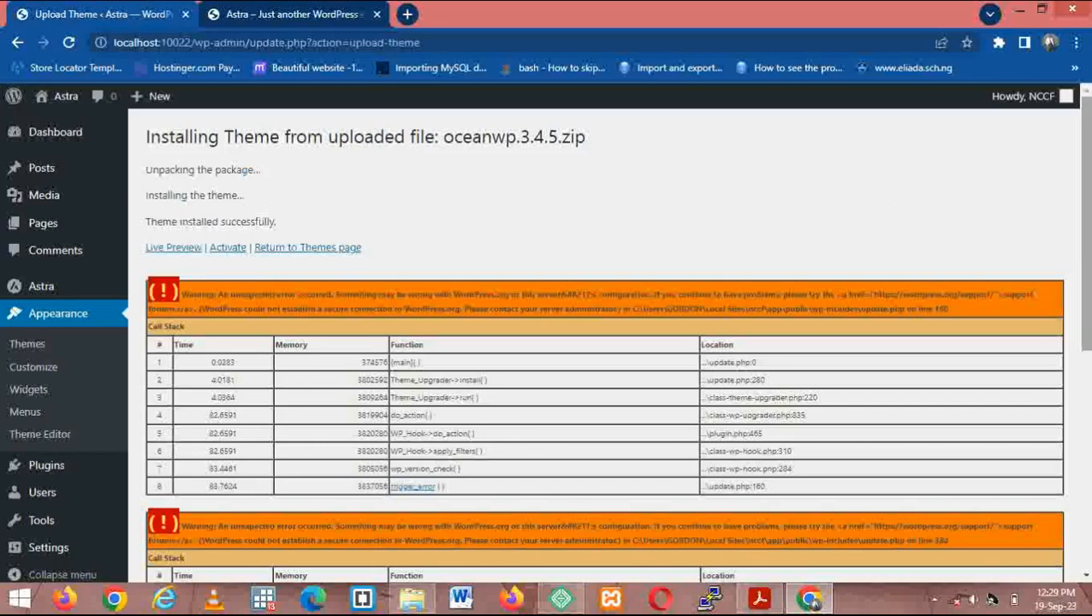
pyautogui.moveTo(1087, 178)
pyautogui.mouseDown()
pyautogui.moveTo(1088, 409)
pyautogui.moveTo(1088, 169)
pyautogui.mouseUp()
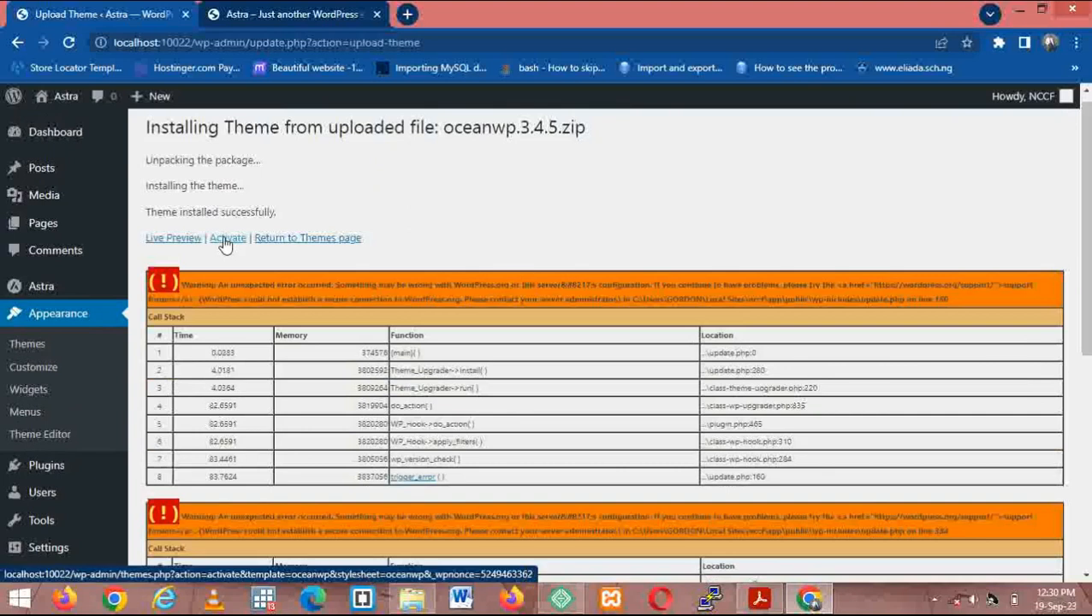
# - Go back to the installed themes and open a live preview of OceanWP in a new tab to examine the homepage
pyautogui.click(61, 347)
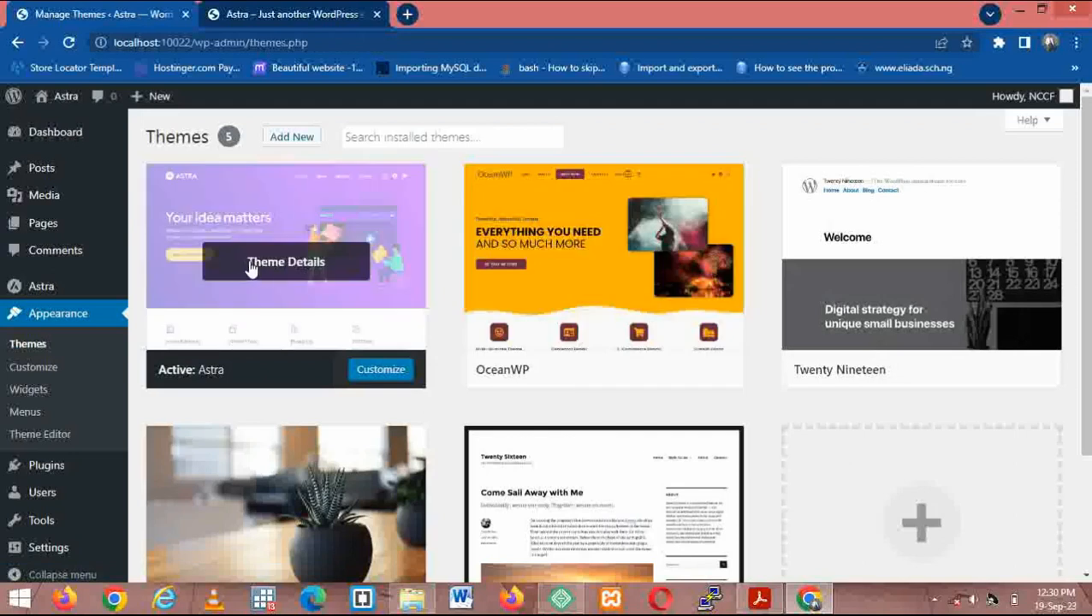
pyautogui.moveTo(664, 380)
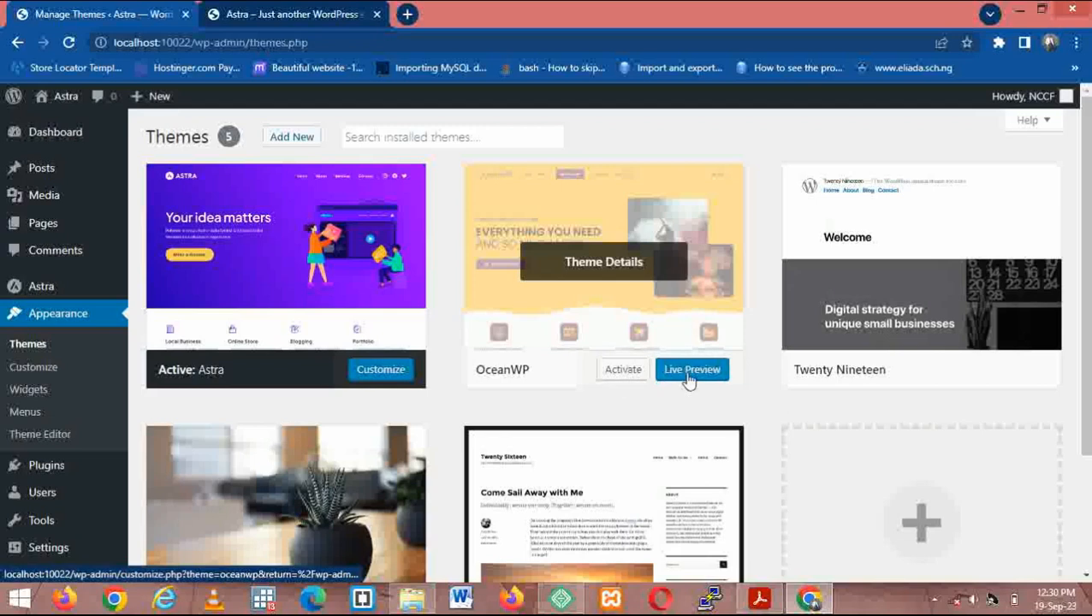
pyautogui.middleClick(690, 379)
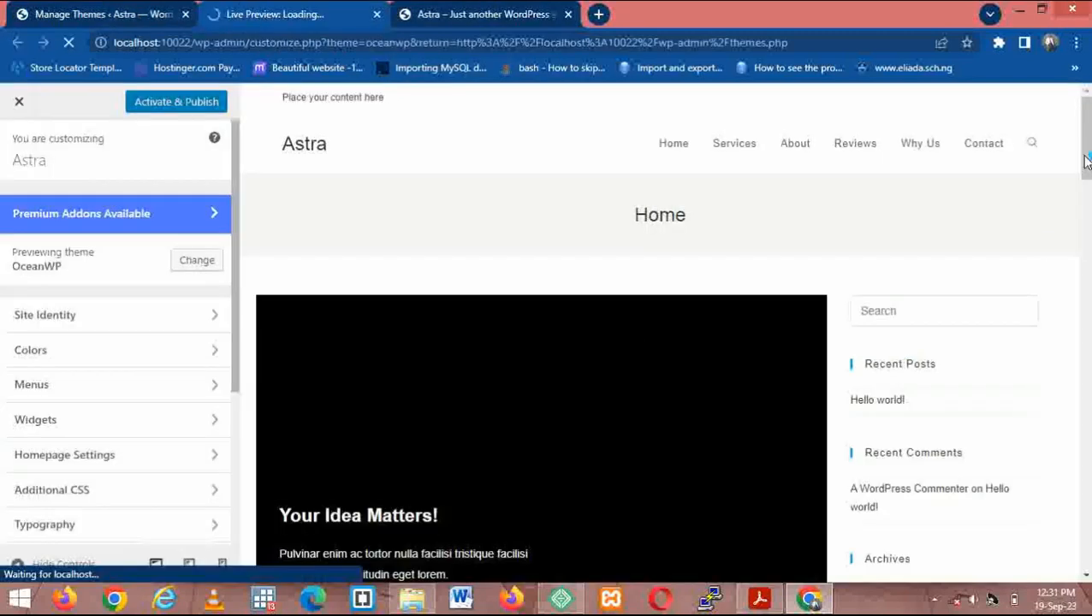
pyautogui.moveTo(1085, 157); pyautogui.dragTo(1047, 78)
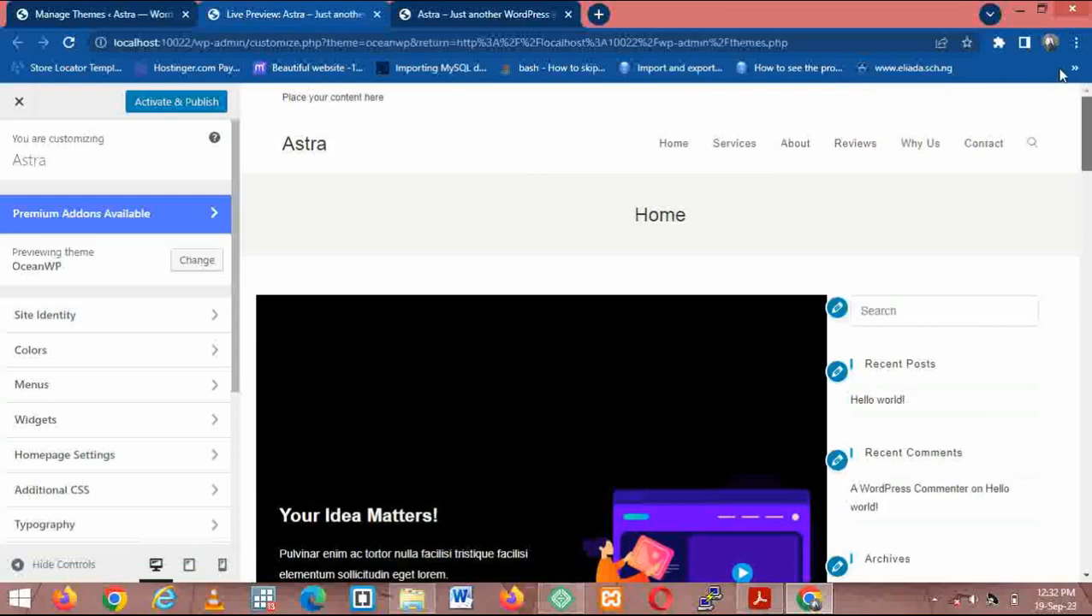
pyautogui.moveTo(1087, 166); pyautogui.dragTo(943, 72)
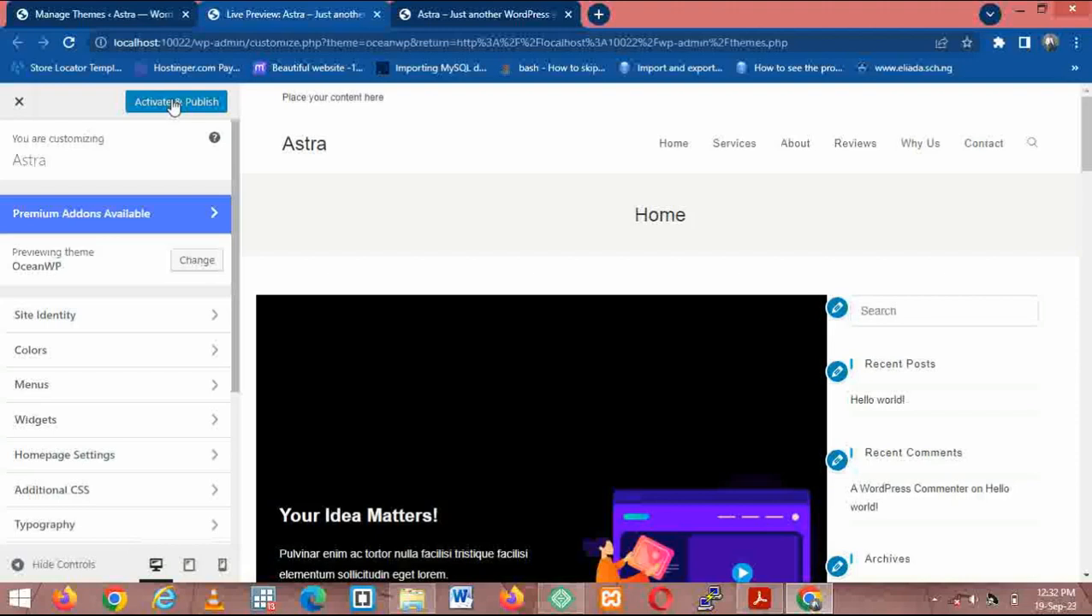
# - View the top of the live site's homepage to compare it with the OceanWP preview
pyautogui.click(439, 10)
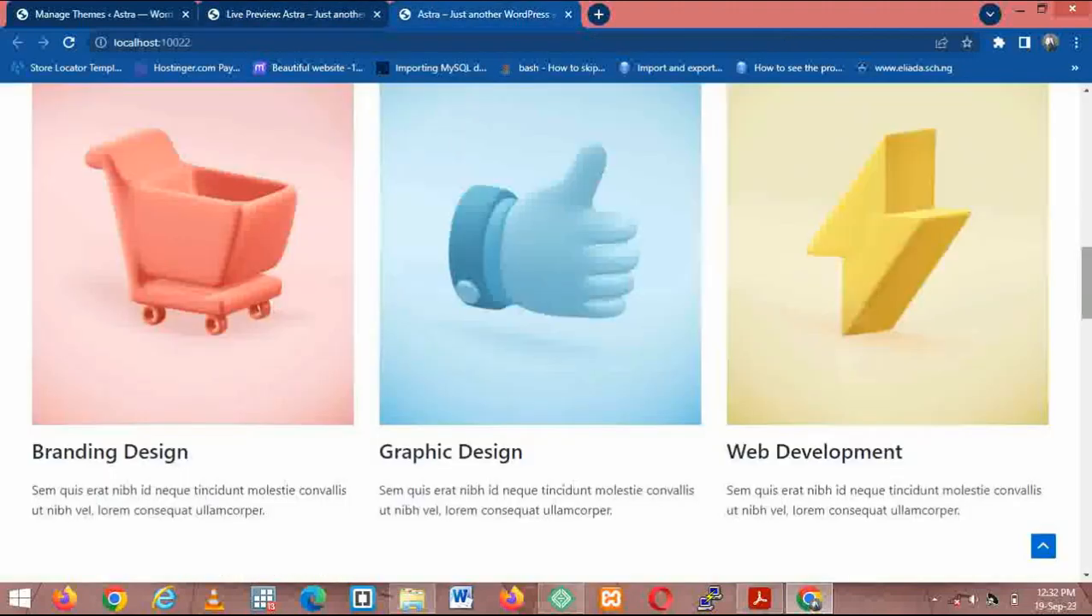
pyautogui.moveTo(1087, 298); pyautogui.dragTo(1087, 137)
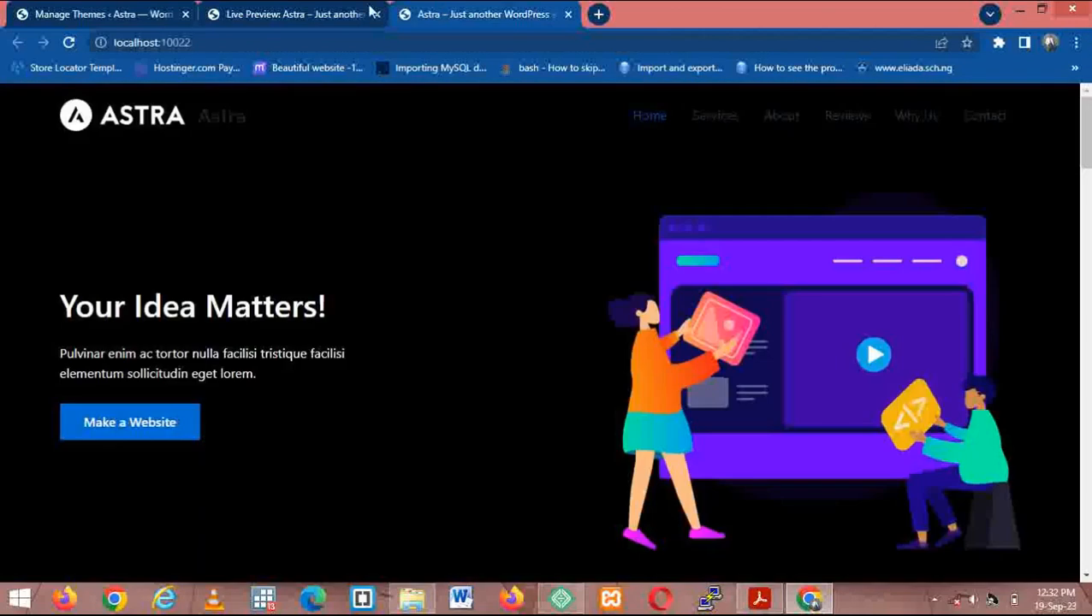
# - Activate and publish OceanWP from its live preview, and open the live site in a new tab
pyautogui.click(305, 15)
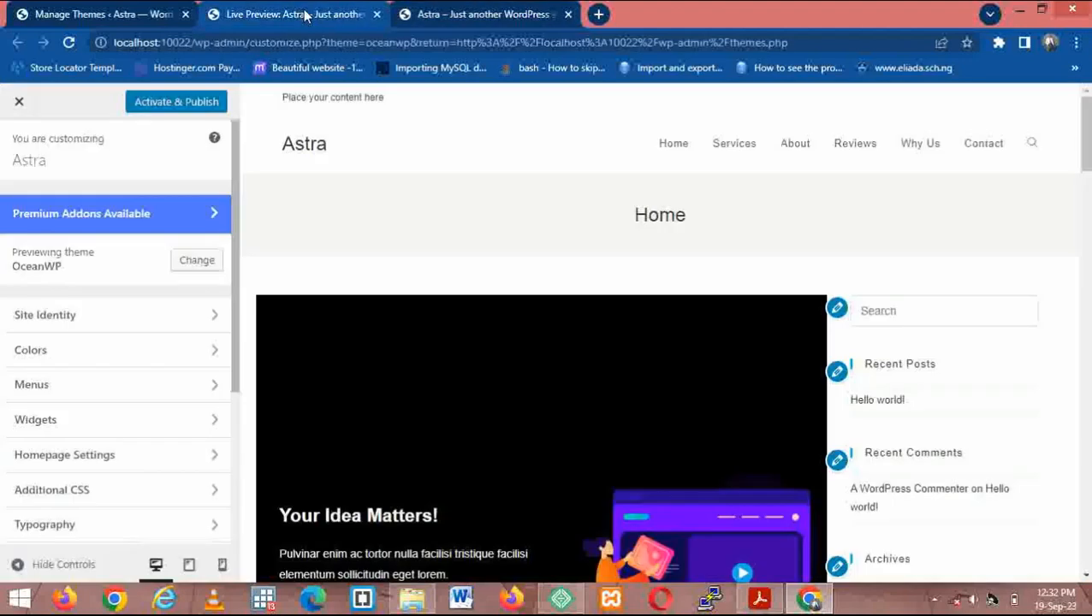
pyautogui.click(172, 106)
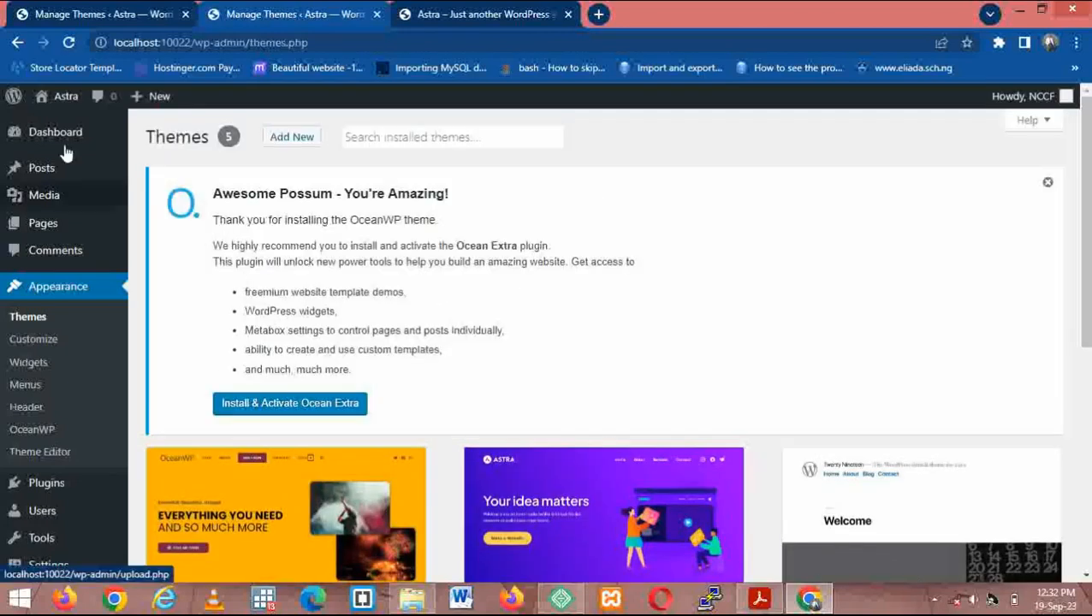
pyautogui.moveTo(63, 118)
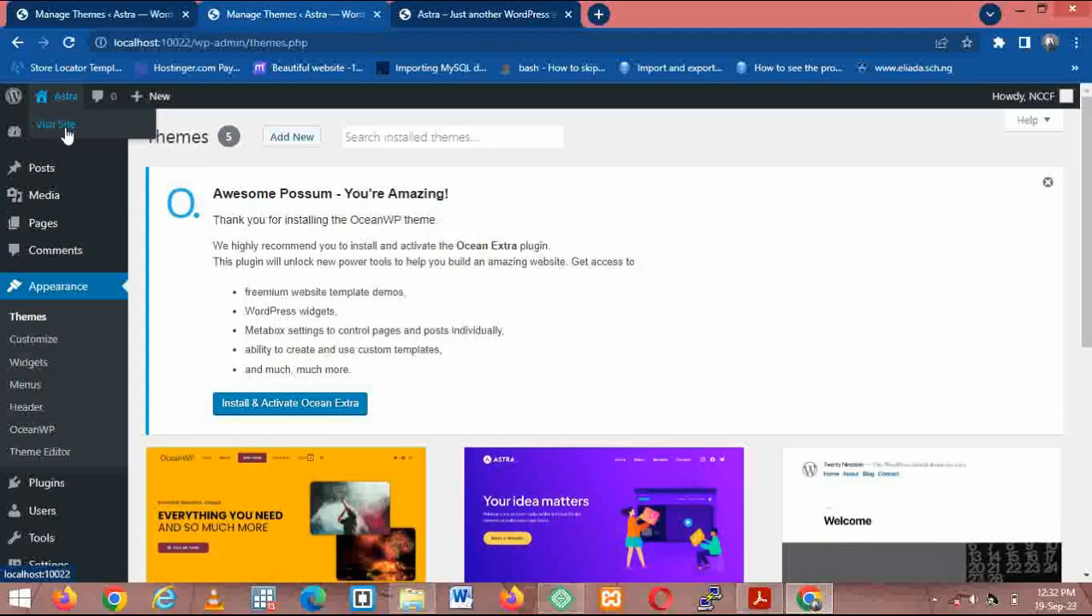
pyautogui.middleClick(66, 128)
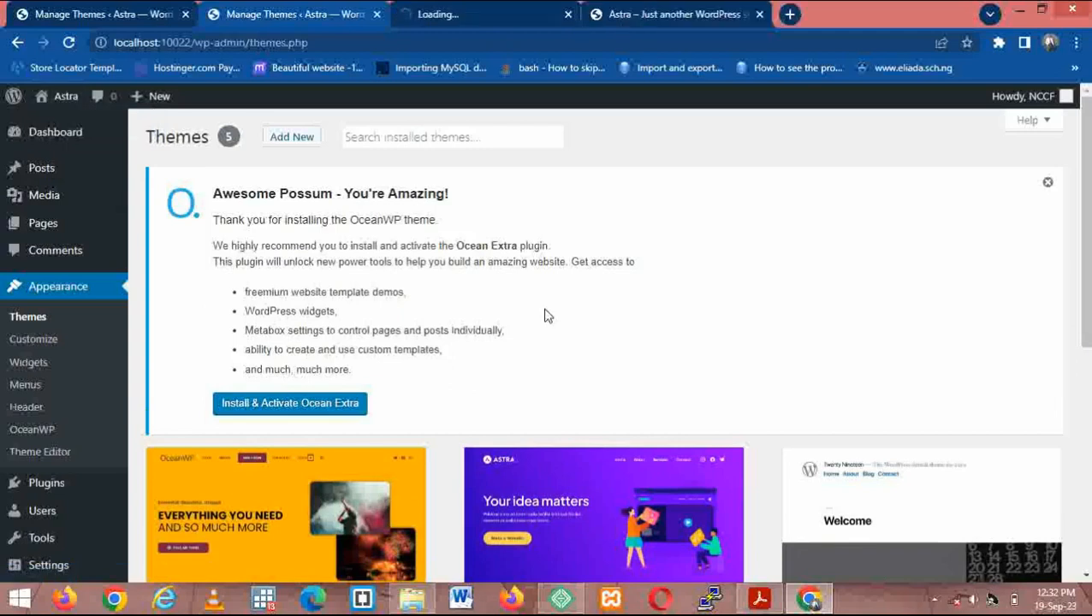
# - Compare the live homepage under OceanWP with the earlier Astra version of the homepage
pyautogui.click(462, 15)
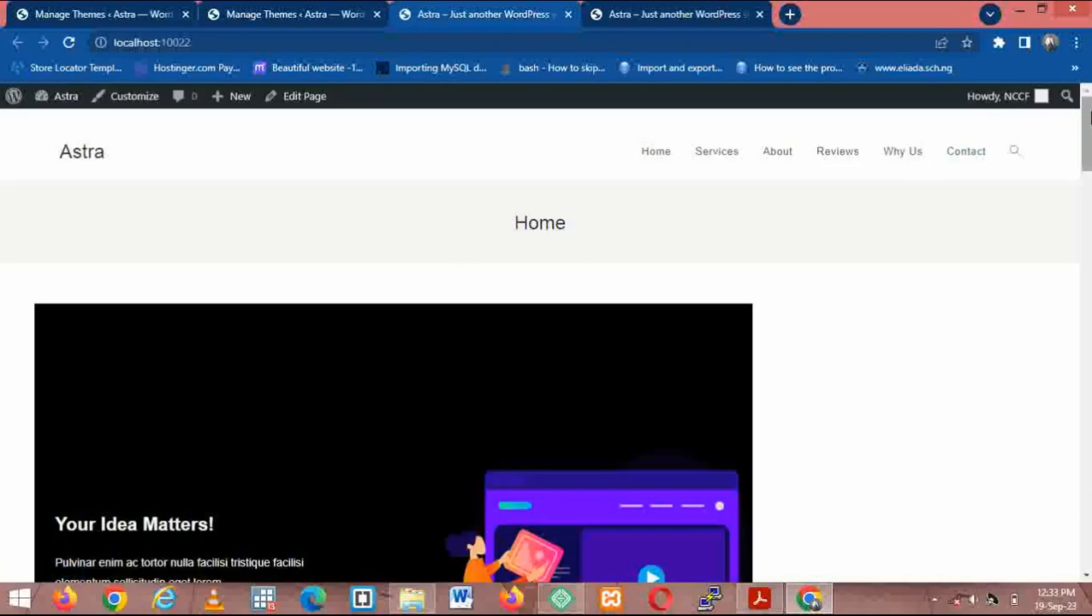
pyautogui.moveTo(1085, 118)
pyautogui.mouseDown()
pyautogui.moveTo(1083, 300)
pyautogui.moveTo(1073, 80)
pyautogui.moveTo(1085, 517)
pyautogui.moveTo(1065, 202)
pyautogui.moveTo(1081, 129)
pyautogui.mouseUp()
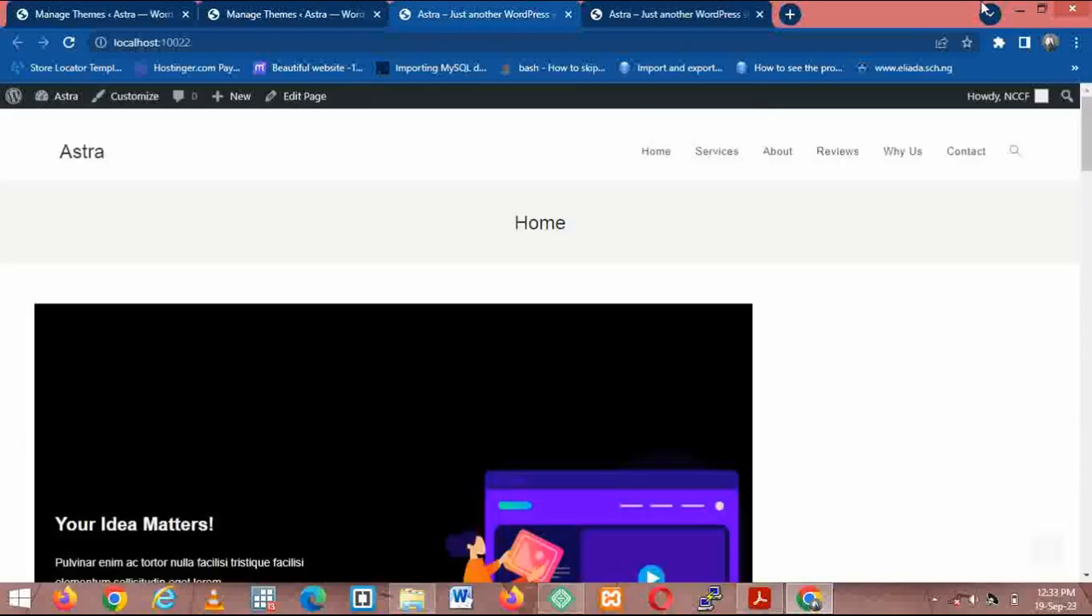
pyautogui.click(648, 8)
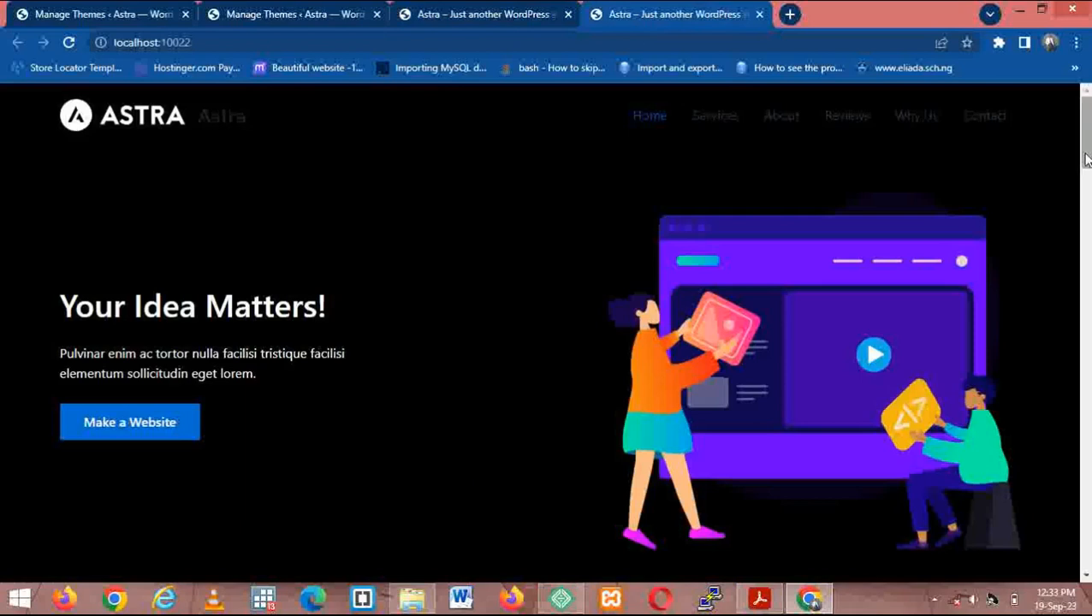
pyautogui.moveTo(1087, 137); pyautogui.dragTo(1081, 52)
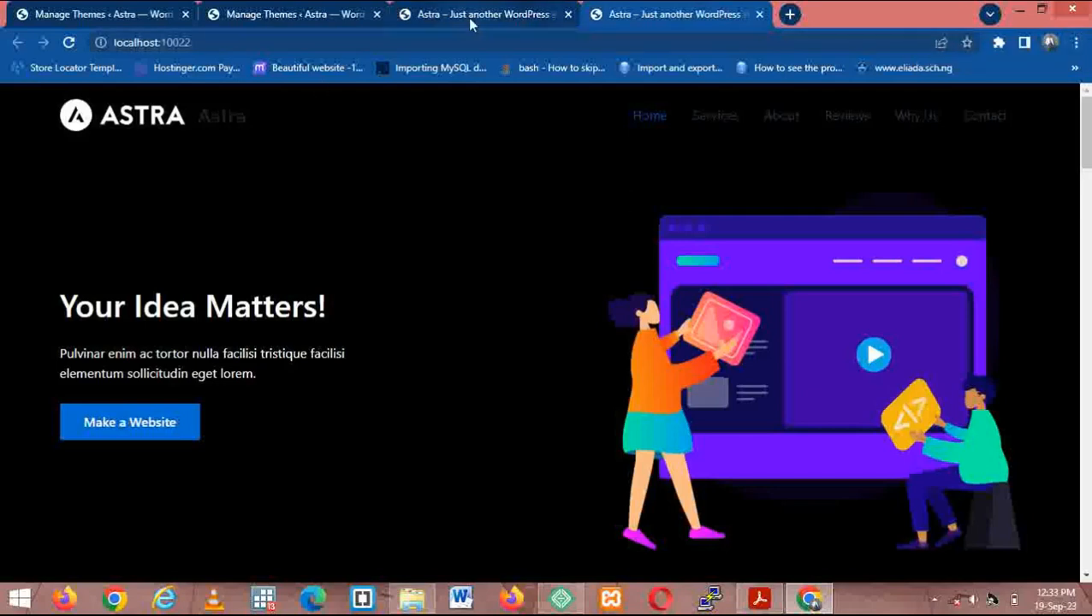
# - Reactivate the Astra theme on the installed themes page that lists OceanWP as active
pyautogui.click(62, 10)
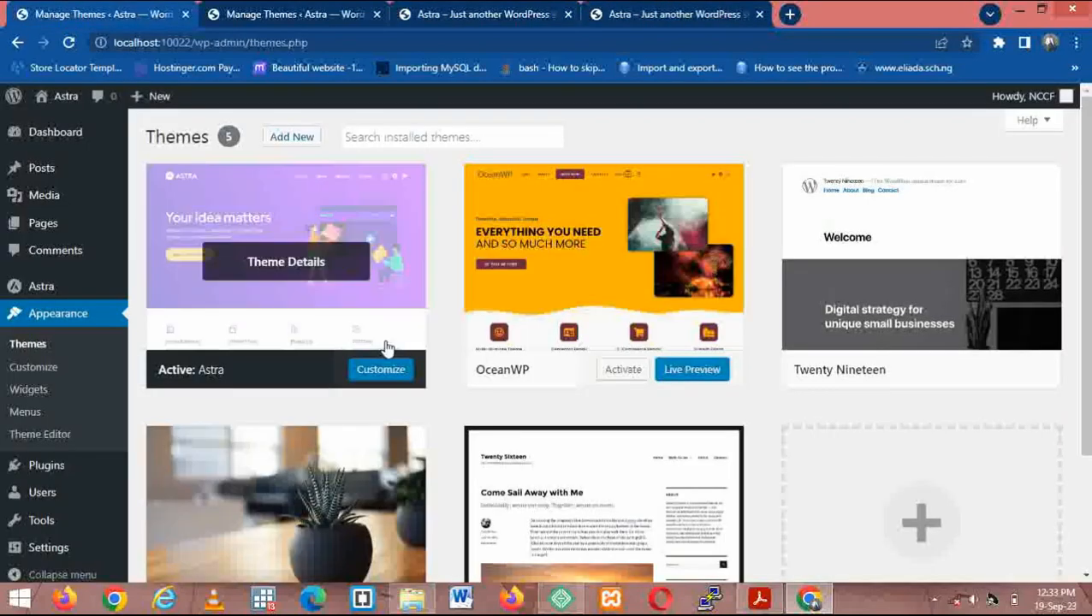
pyautogui.click(292, 16)
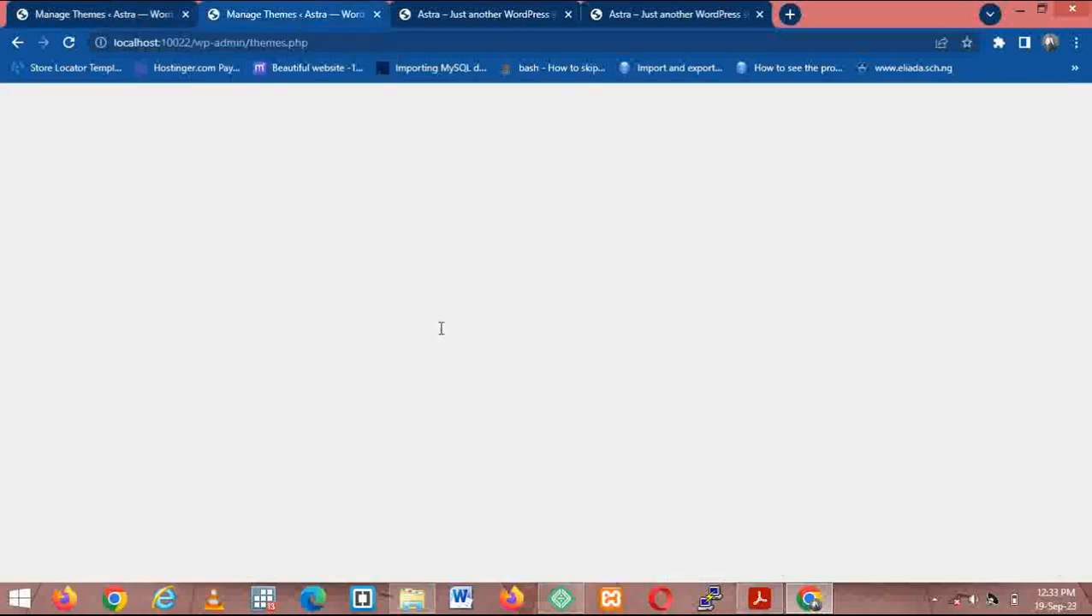
pyautogui.scroll(-3, 441, 329)
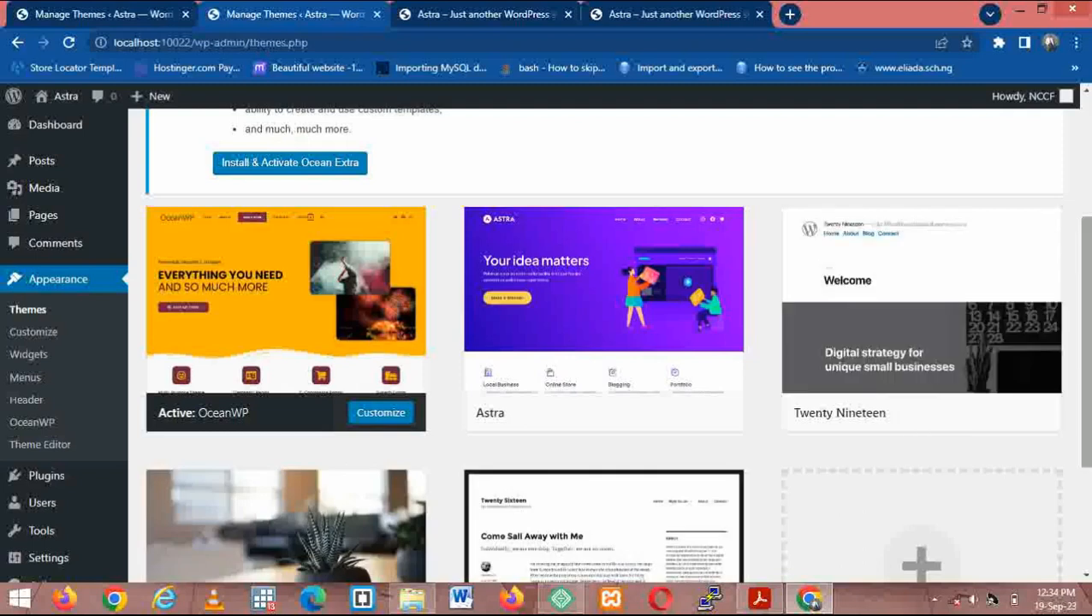
pyautogui.scroll(-1, 1087, 282)
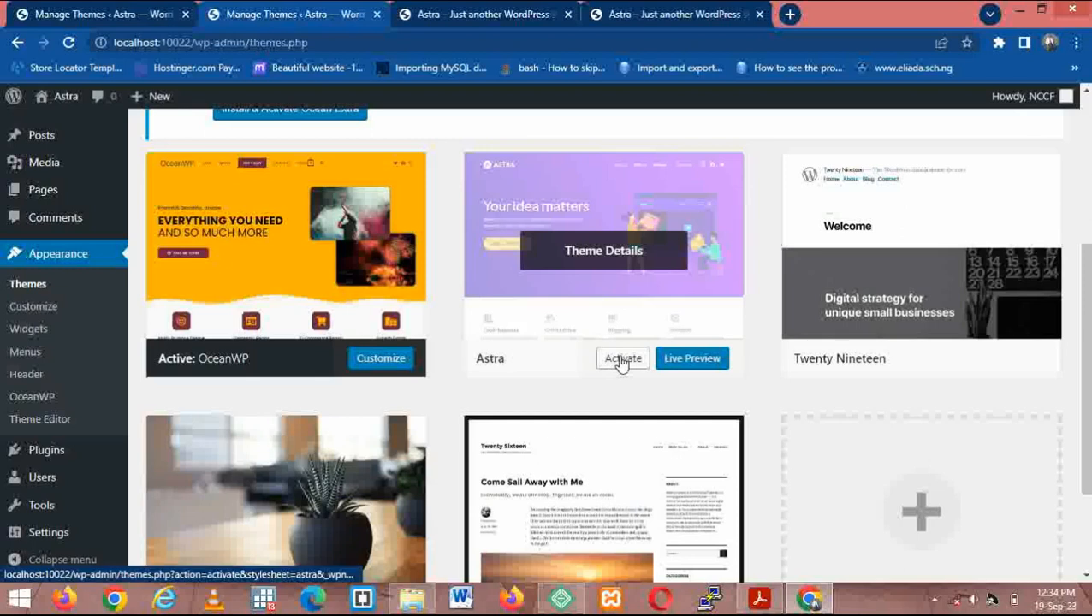
pyautogui.click(622, 360)
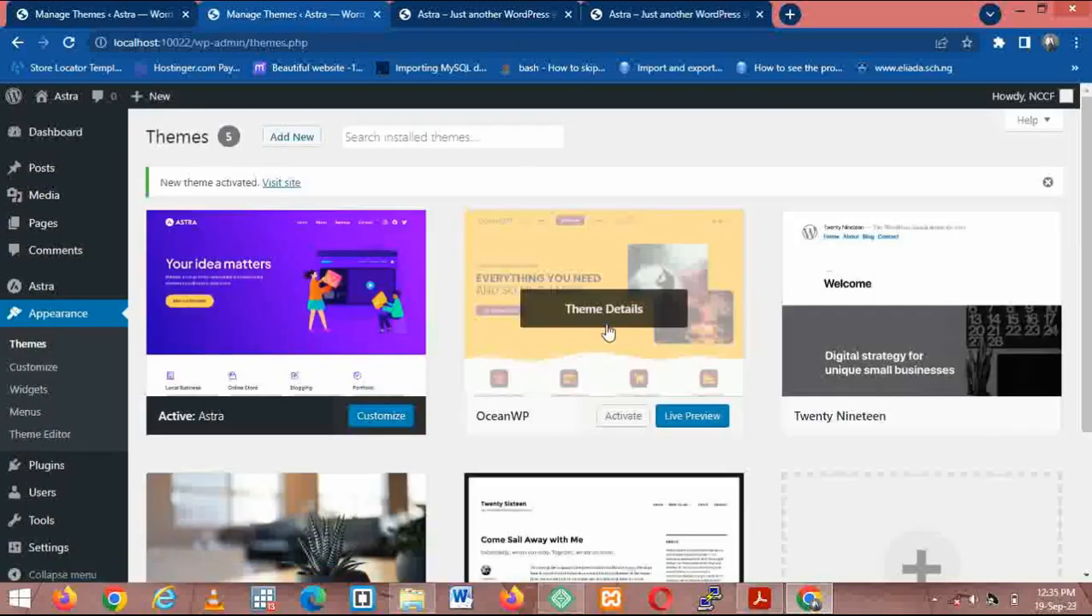
# - Delete the OceanWP theme from its theme details and confirm the deletion
pyautogui.click(601, 328)
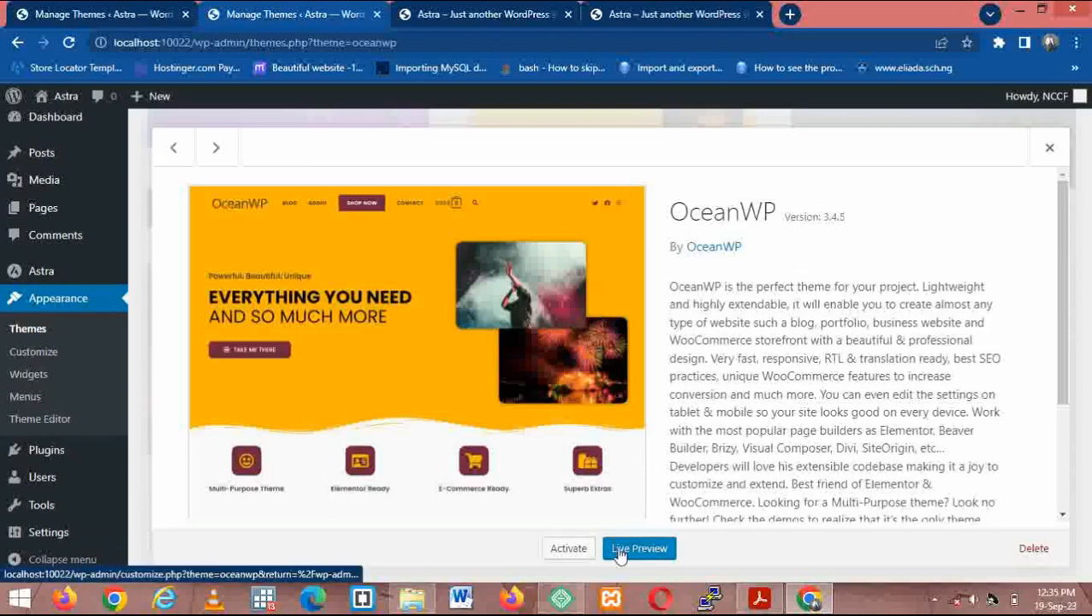
pyautogui.click(1034, 549)
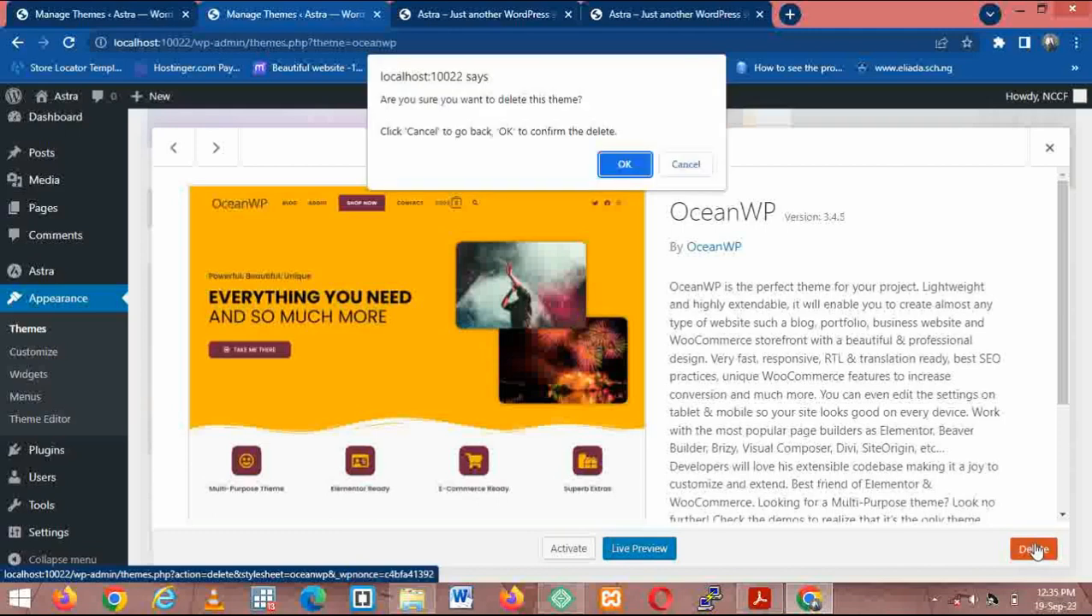
pyautogui.click(624, 163)
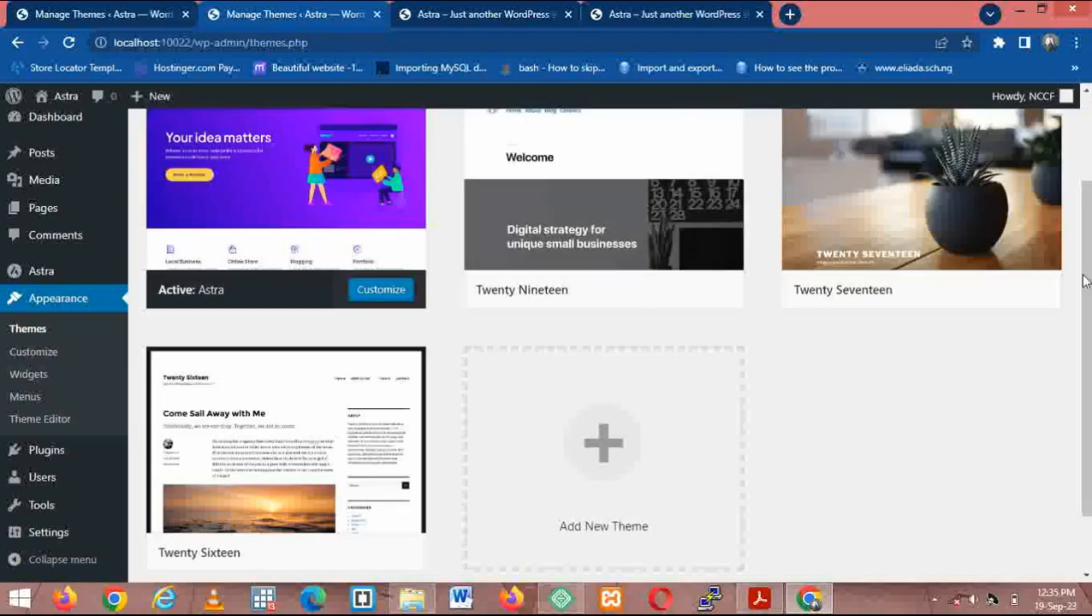
# - Delete the inactive Twenty Nineteen theme from its theme details and confirm the deletion
pyautogui.scroll(1, 1089, 204)
pyautogui.scroll(1, 1089, 204)
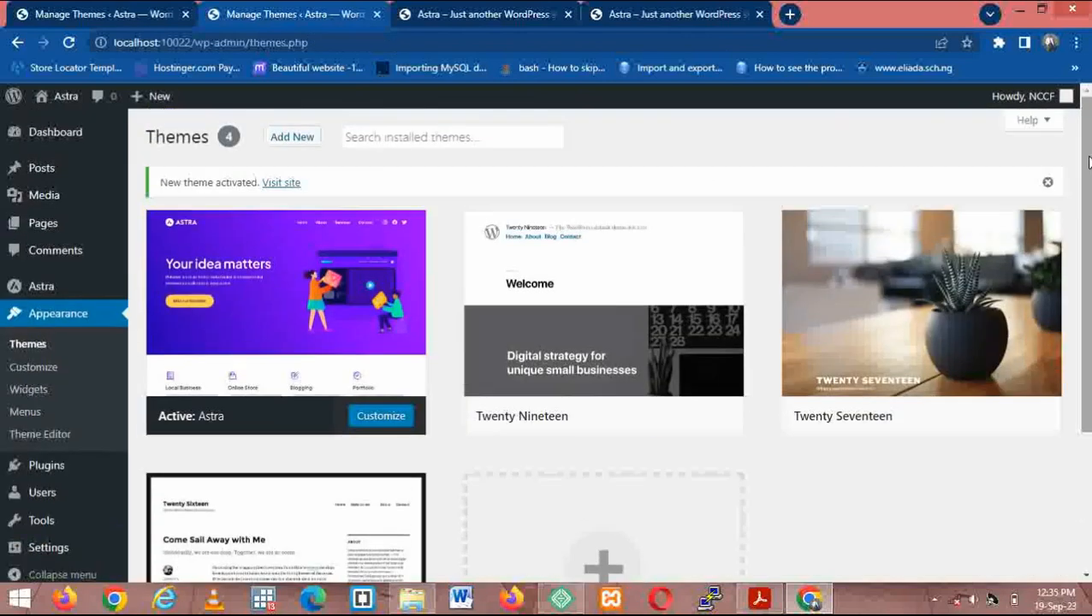
pyautogui.moveTo(524, 317)
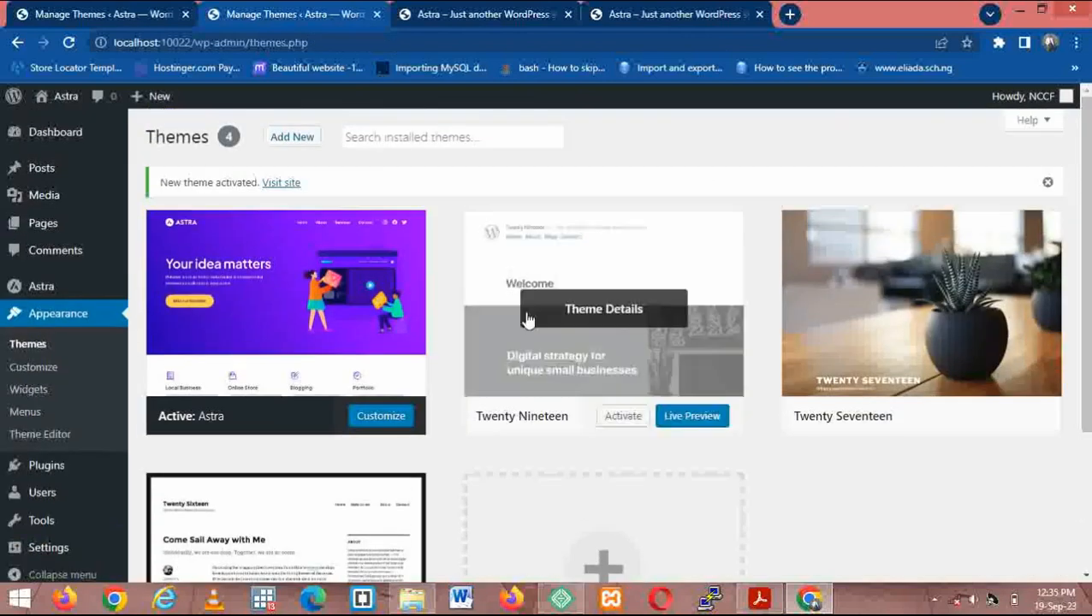
pyautogui.click(603, 311)
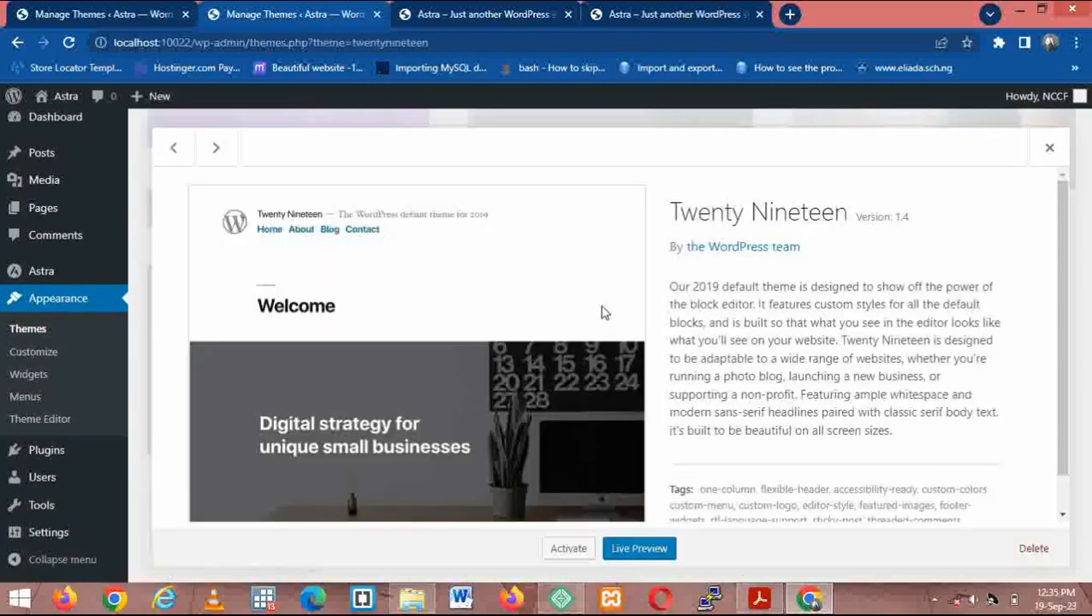
pyautogui.click(1034, 550)
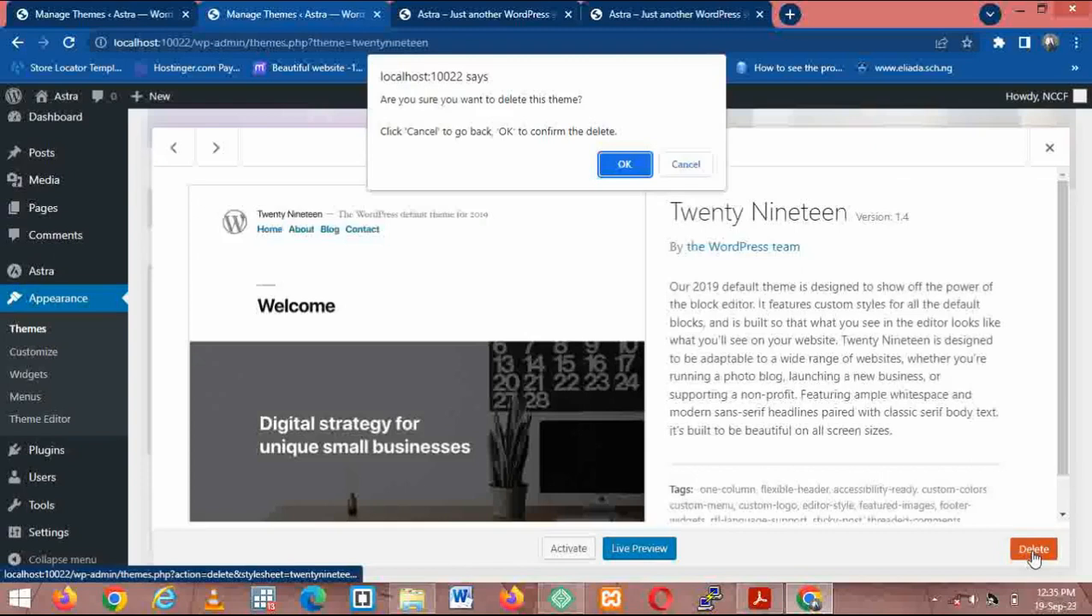
pyautogui.click(624, 165)
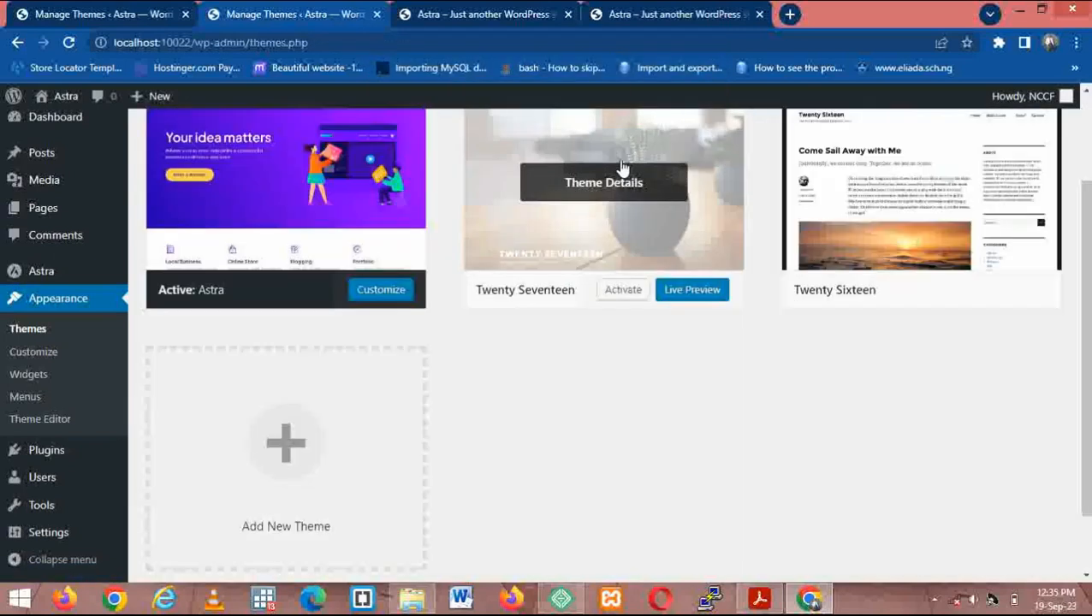
# - Delete the inactive Twenty Sixteen theme from its theme details and confirm the deletion
pyautogui.scroll(2, 764, 302)
pyautogui.moveTo(682, 344)
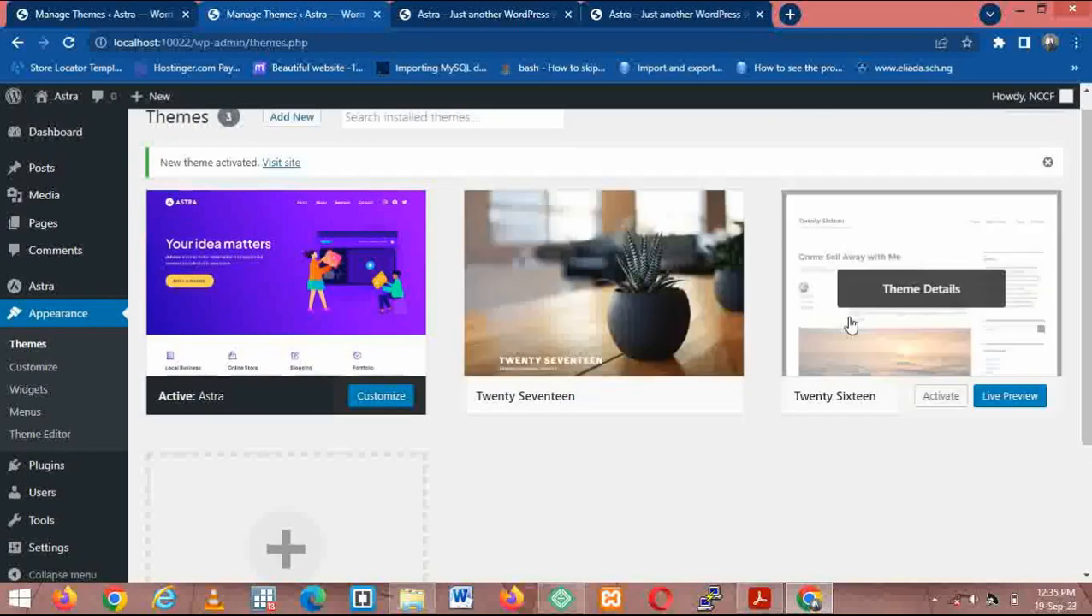
pyautogui.click(906, 287)
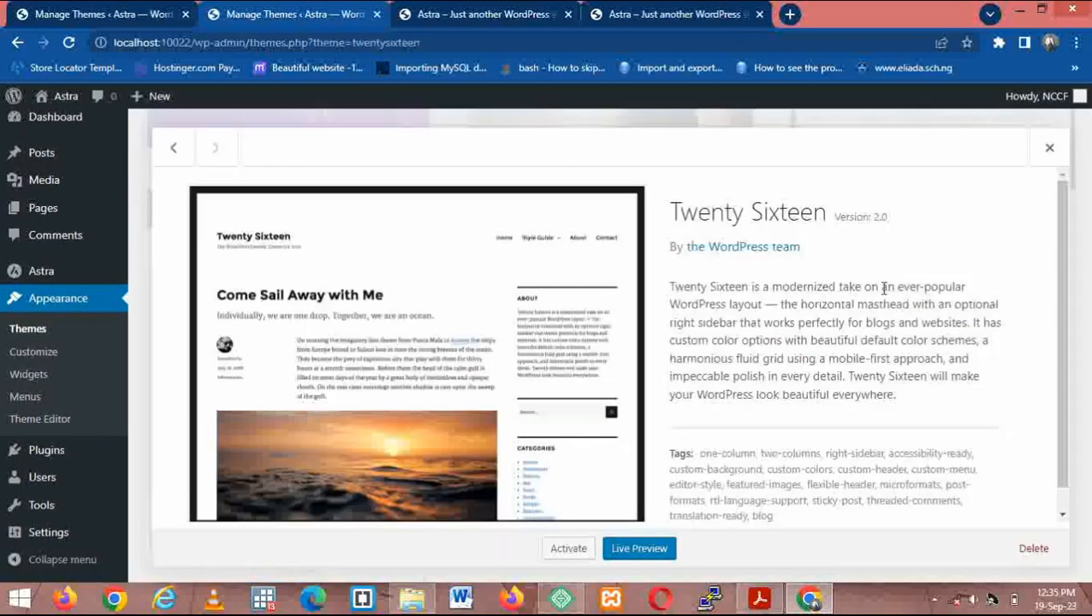
pyautogui.click(1032, 549)
pyautogui.click(624, 164)
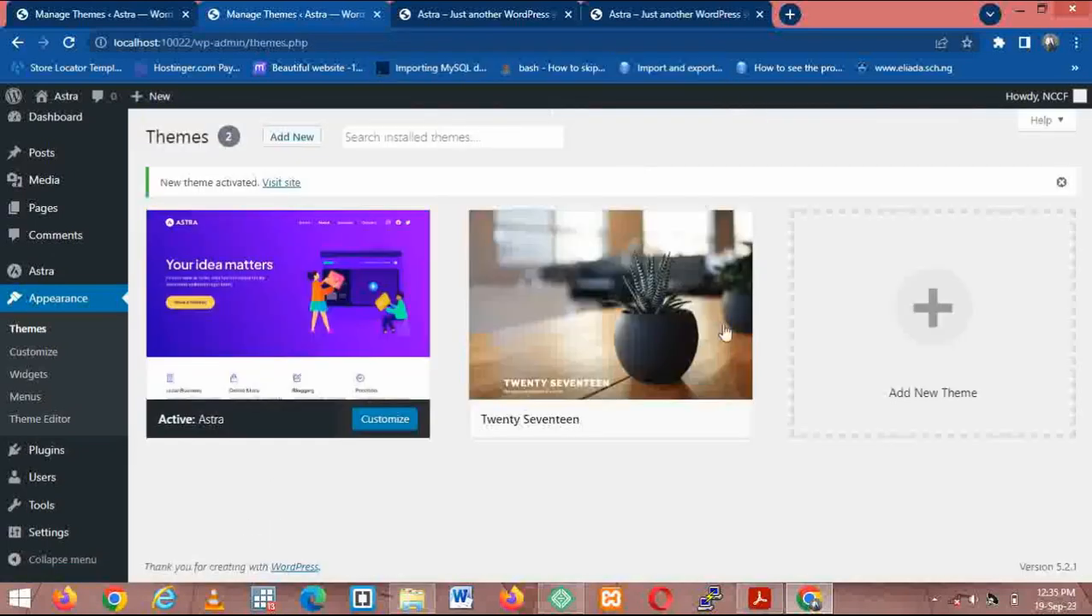
# - Reload the homepage tab that still shows OceanWP and compare it with the earlier Astra homepage
pyautogui.moveTo(719, 330)
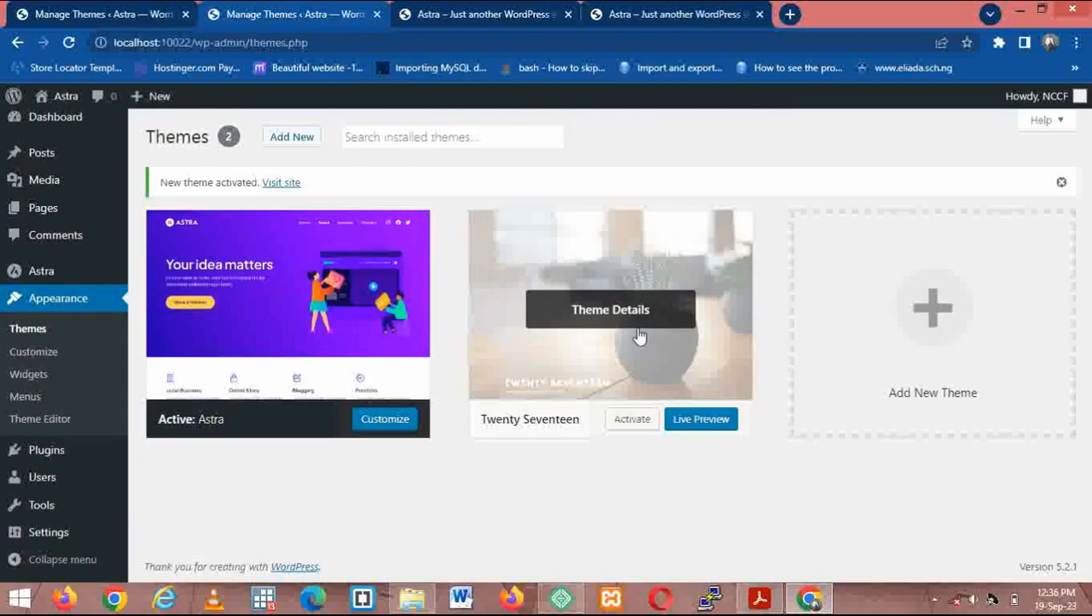
pyautogui.click(462, 18)
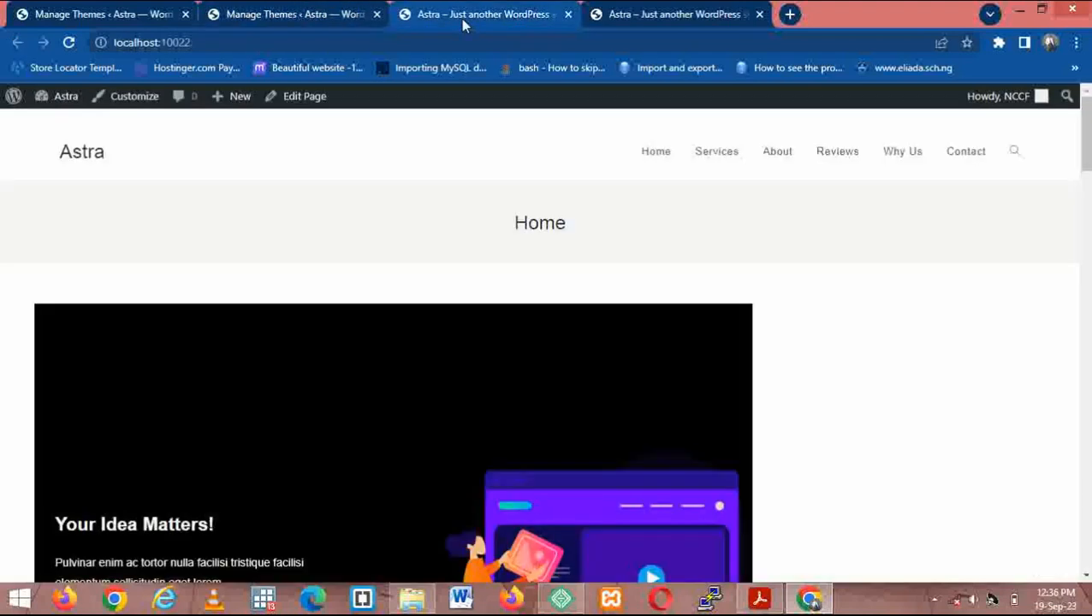
pyautogui.click(220, 43)
pyautogui.press('Return')
pyautogui.click(650, 10)
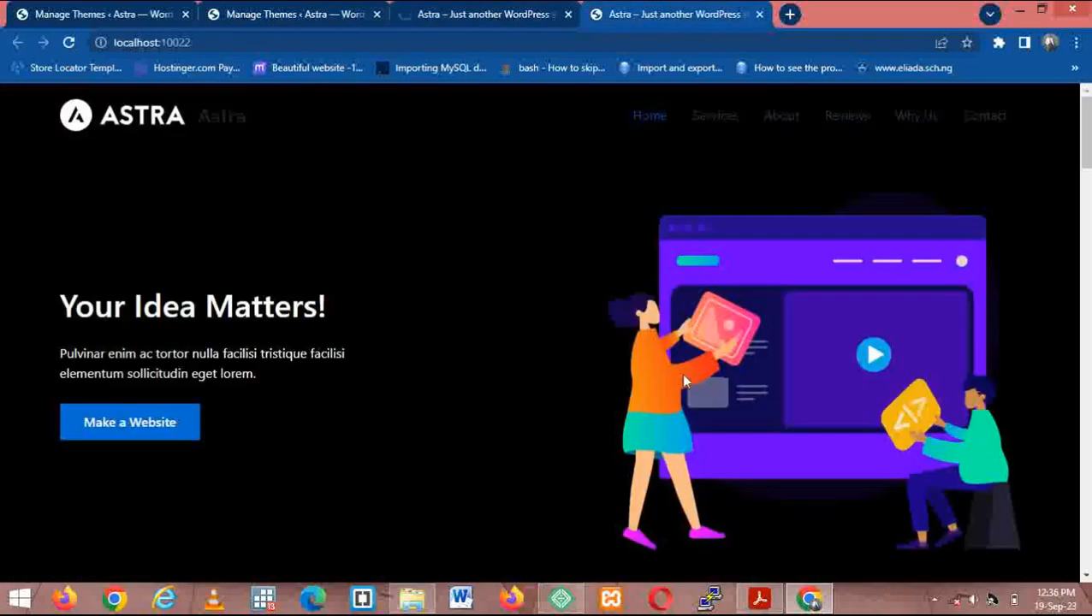
pyautogui.click(477, 8)
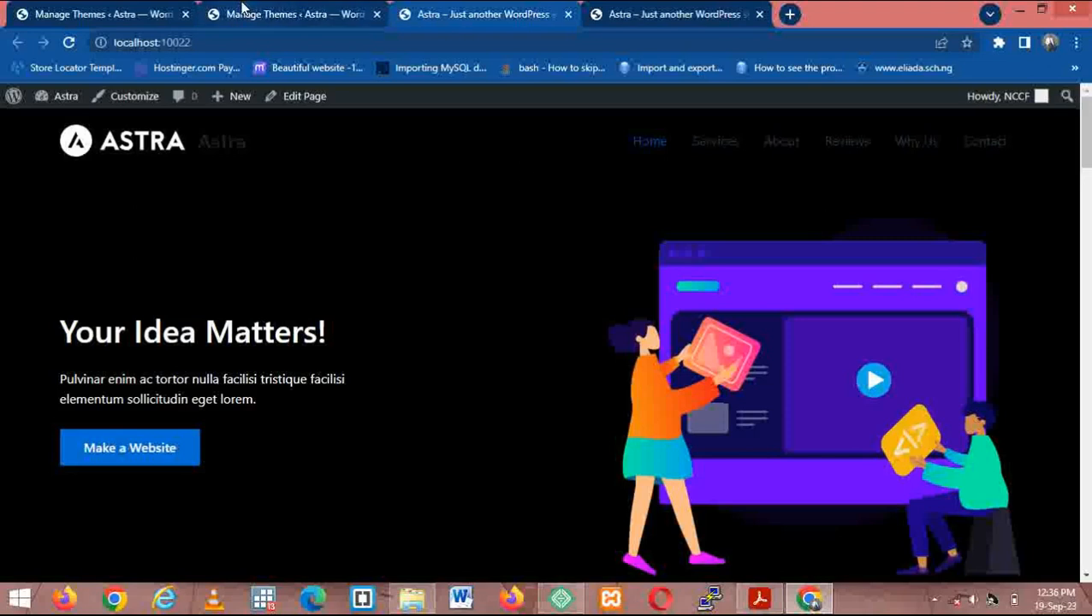
# - Refresh the outdated installed themes list and go through the installed plugins to the page for adding a new plugin
pyautogui.click(94, 10)
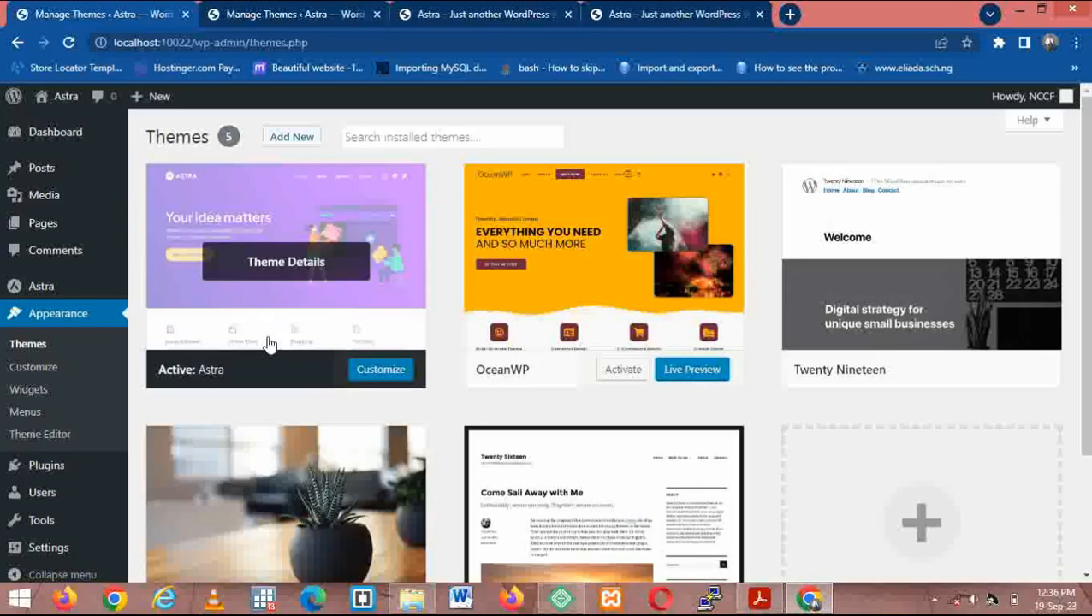
pyautogui.click(69, 42)
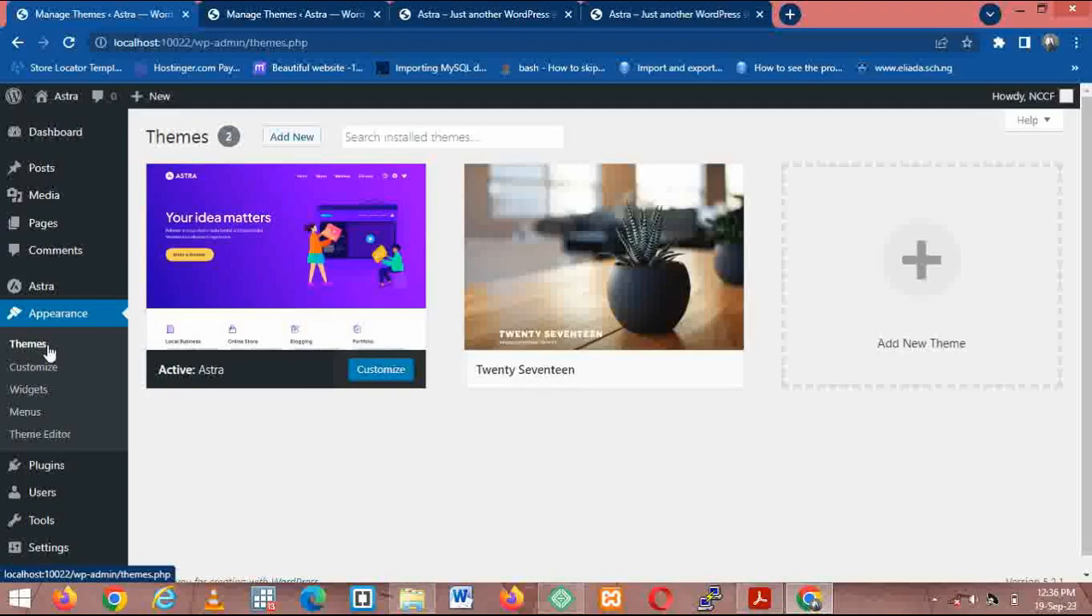
pyautogui.moveTo(41, 472)
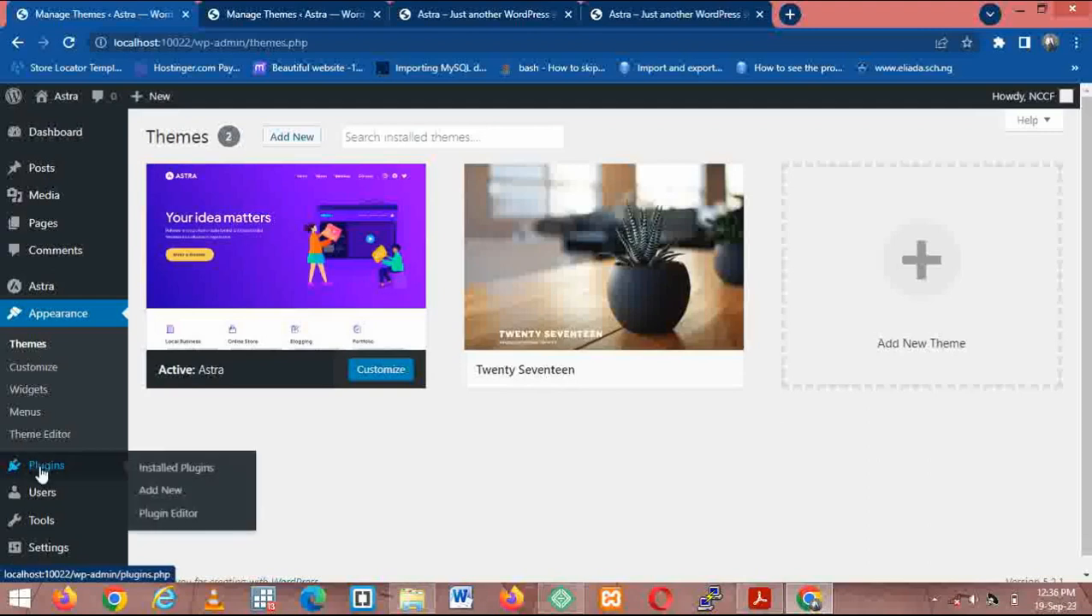
pyautogui.click(152, 471)
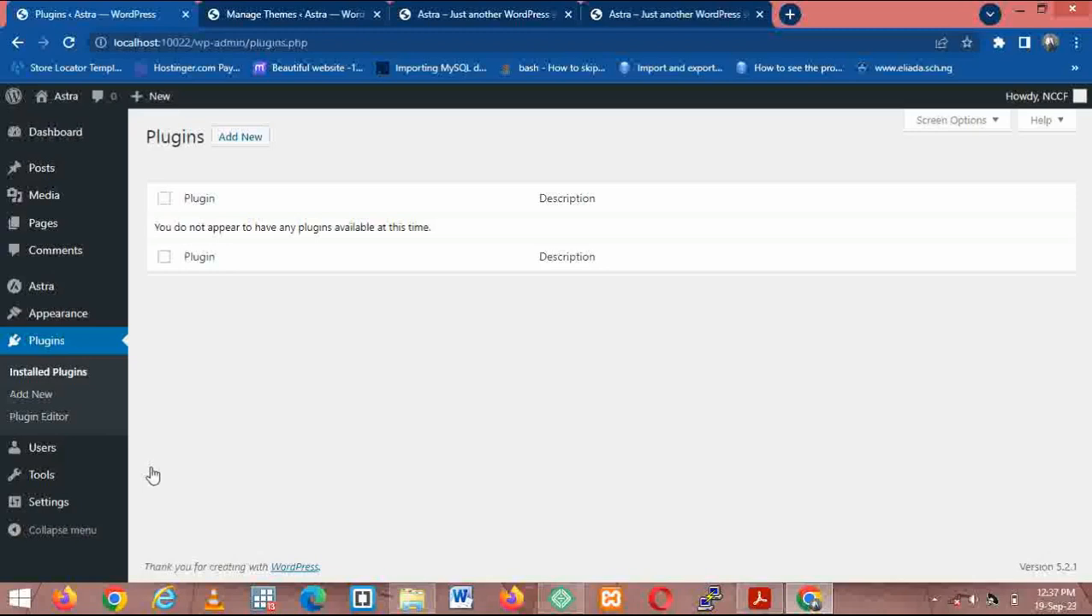
pyautogui.click(240, 139)
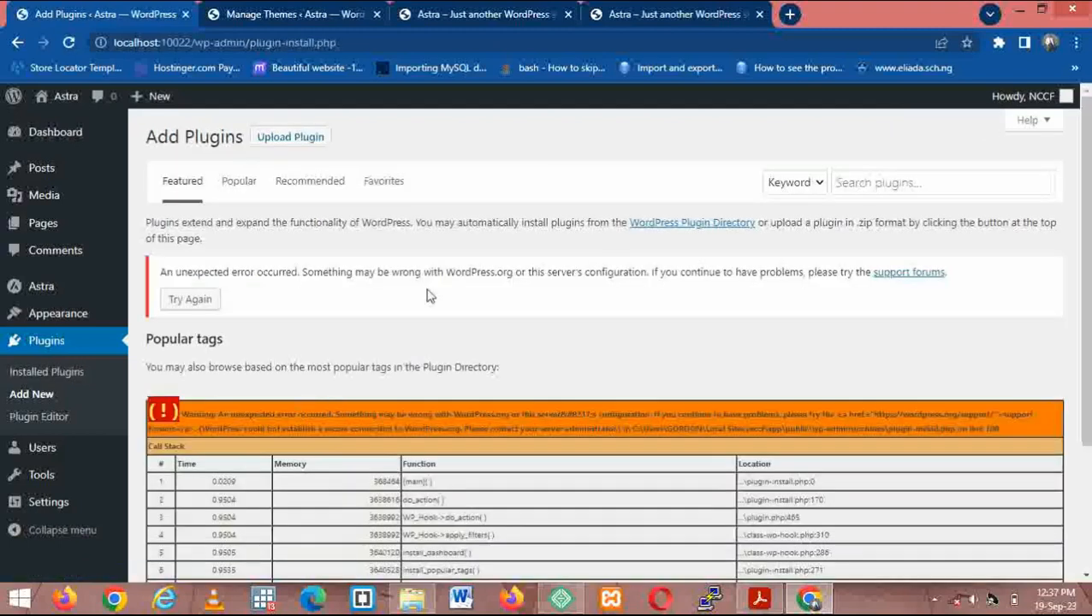
pyautogui.moveTo(1089, 137)
pyautogui.mouseDown()
pyautogui.moveTo(1089, 267)
pyautogui.moveTo(1090, 125)
pyautogui.mouseUp()
pyautogui.click(411, 599)
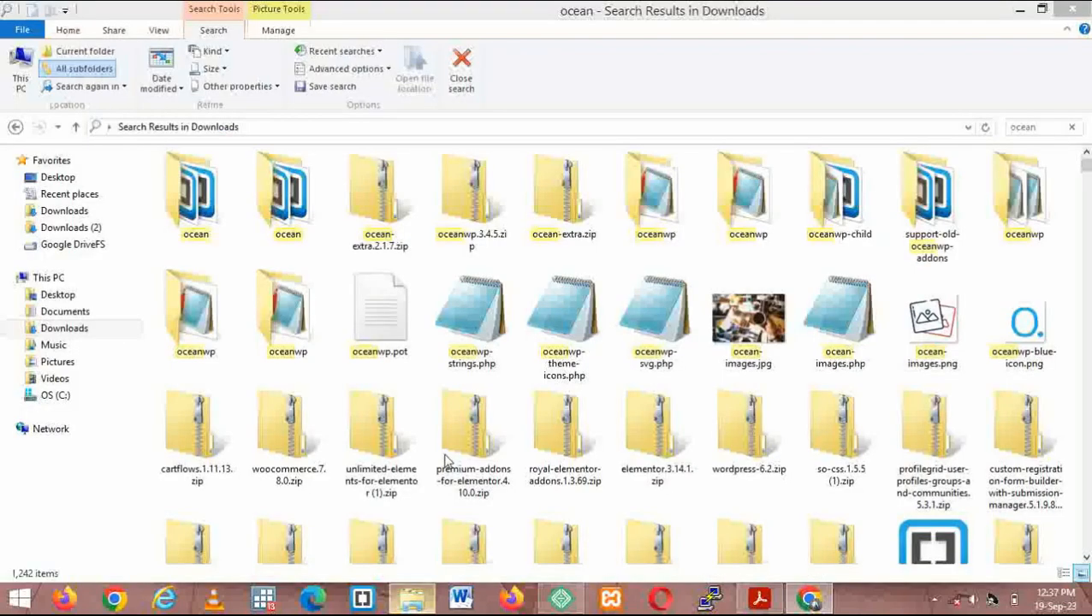
pyautogui.click(1023, 127)
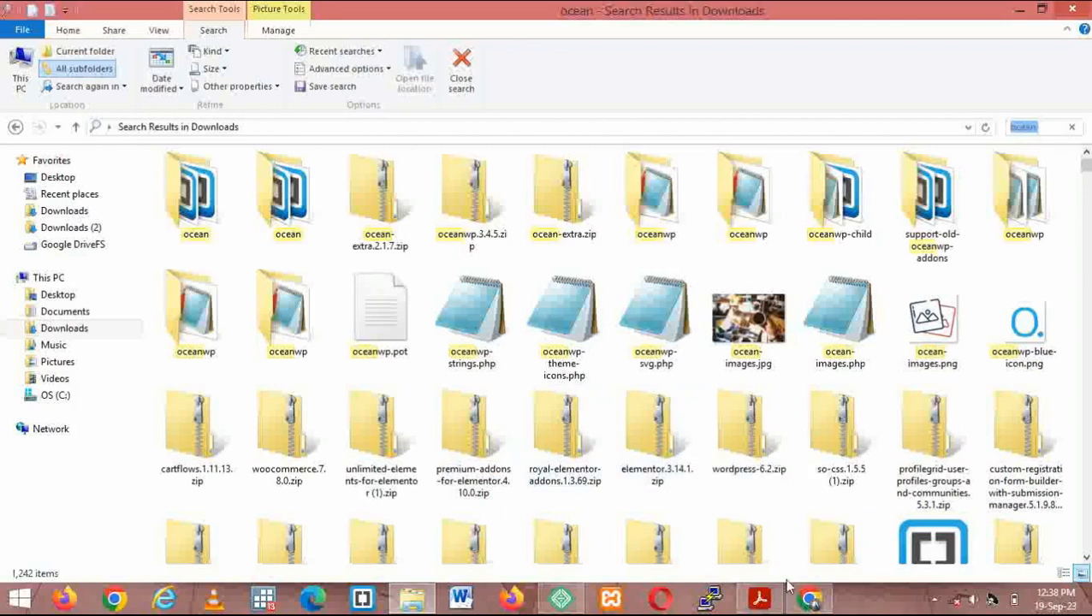
pyautogui.click(811, 599)
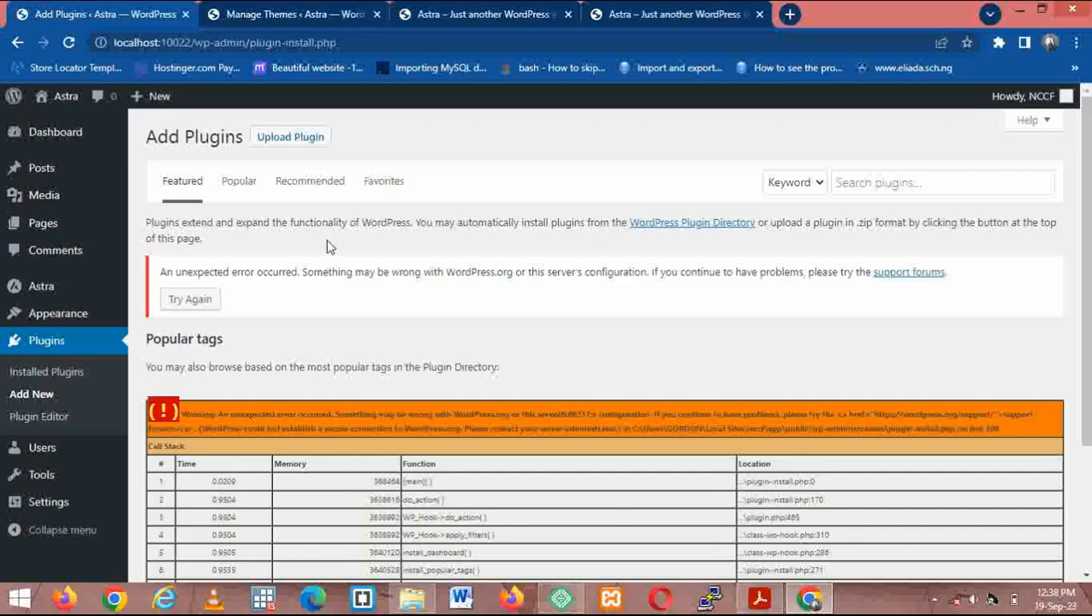
# - Start a plugin upload, search Downloads for "elementor" and choose elementor.3.8.1.zip as the file to install
pyautogui.click(293, 150)
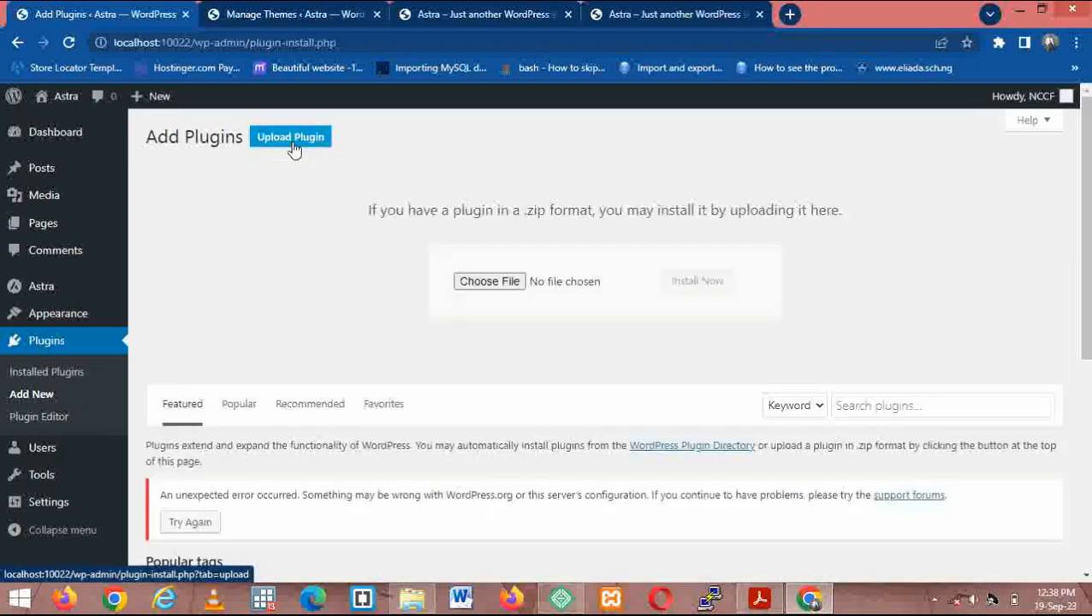
pyautogui.click(501, 284)
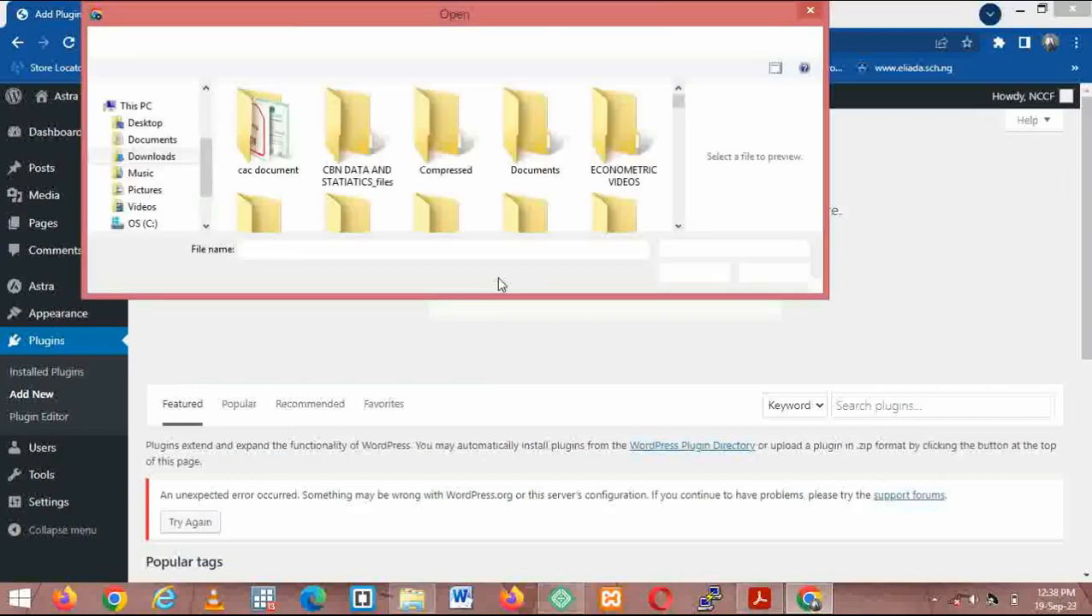
pyautogui.click(713, 38)
pyautogui.write('elementor')
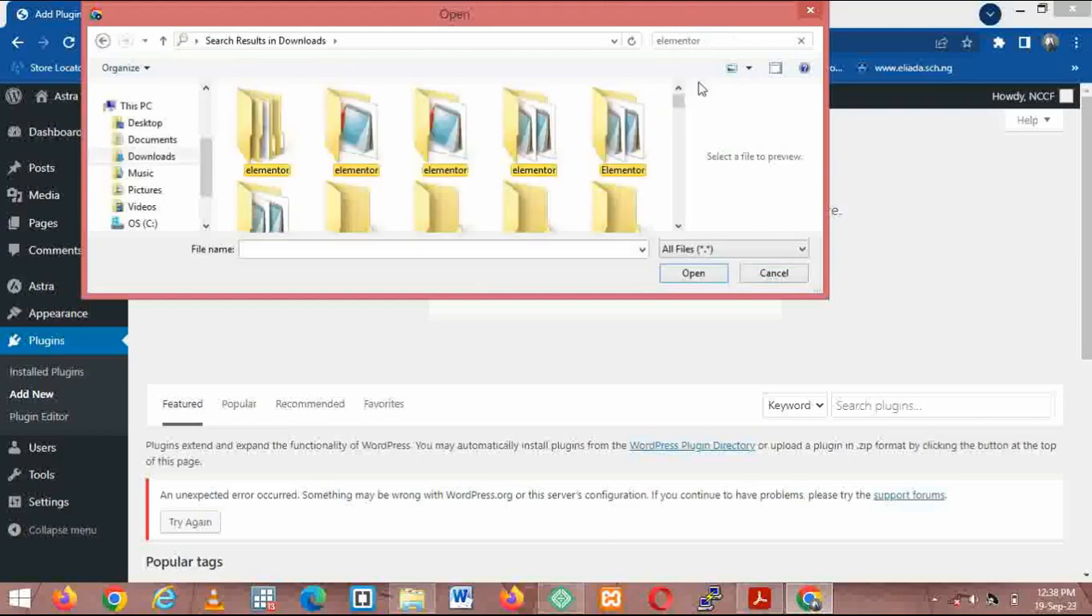
pyautogui.click(678, 227)
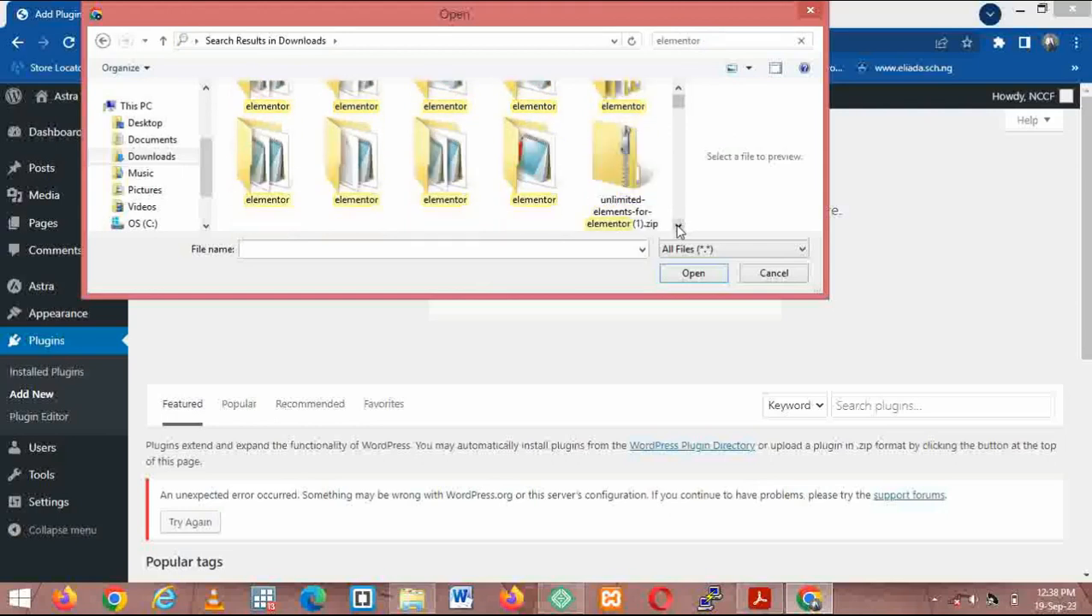
pyautogui.click(677, 228)
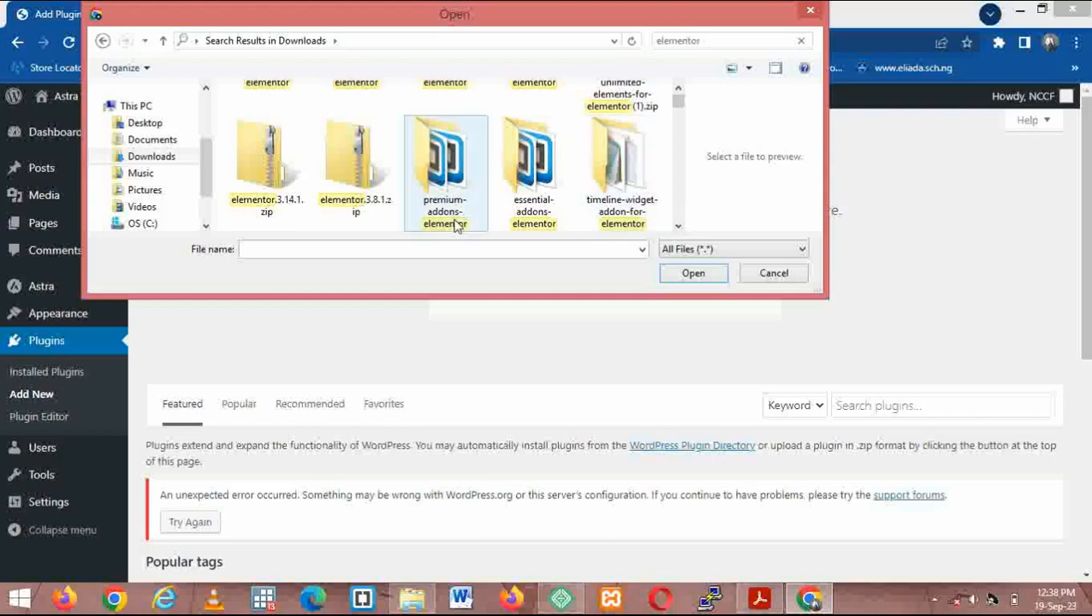
pyautogui.click(363, 179)
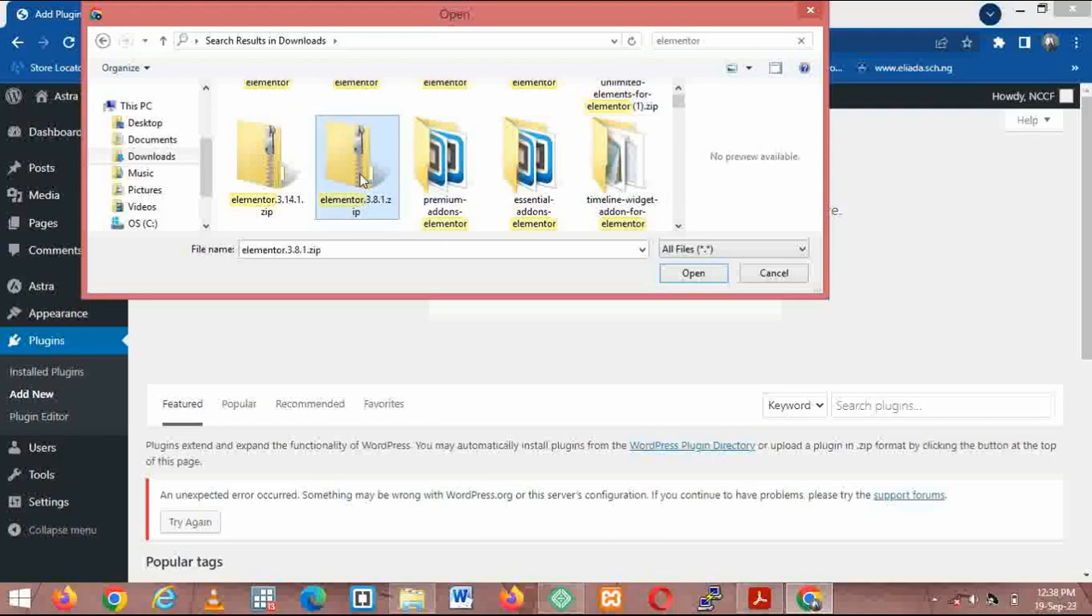
pyautogui.click(693, 273)
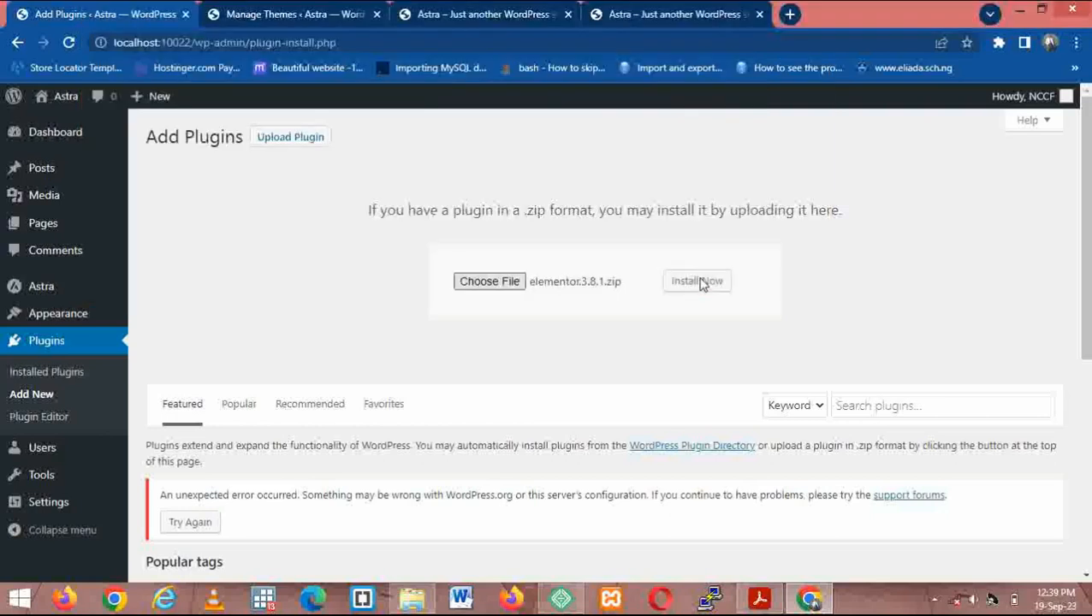
# - Install the Elementor plugin from the chosen zip file and activate it
pyautogui.click(697, 282)
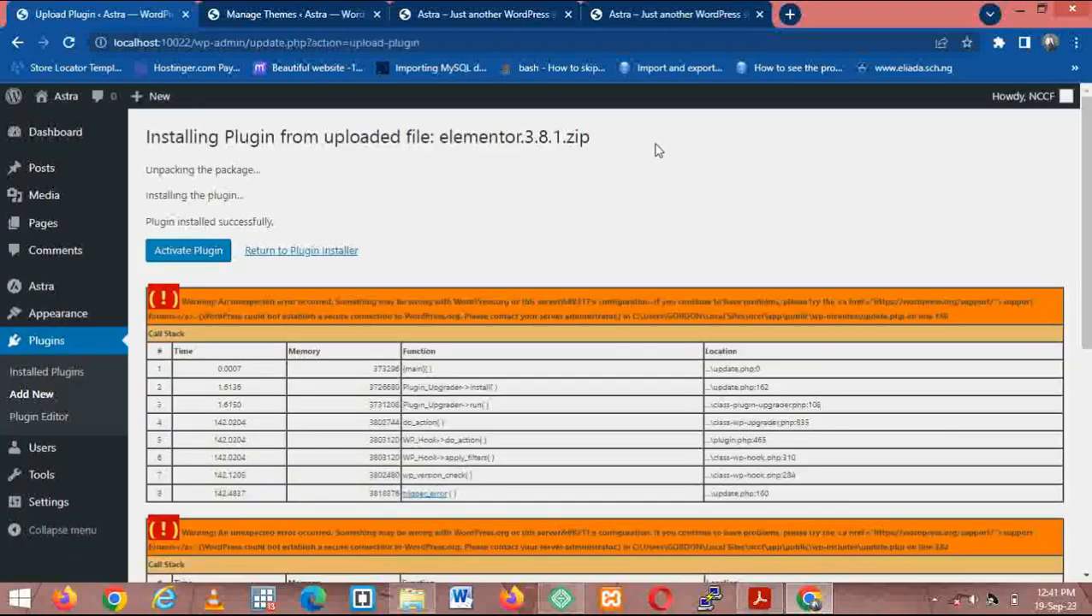
pyautogui.click(203, 259)
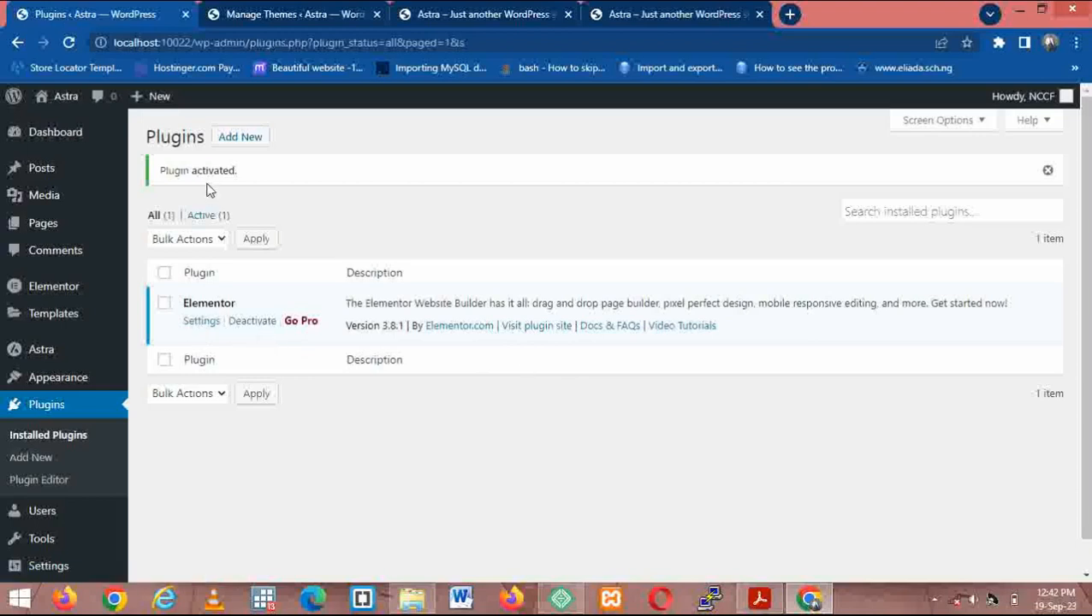
# - Reload the site's homepage in its own tab and open the Home page in the page editor to view its Elementor editing option
pyautogui.click(461, 14)
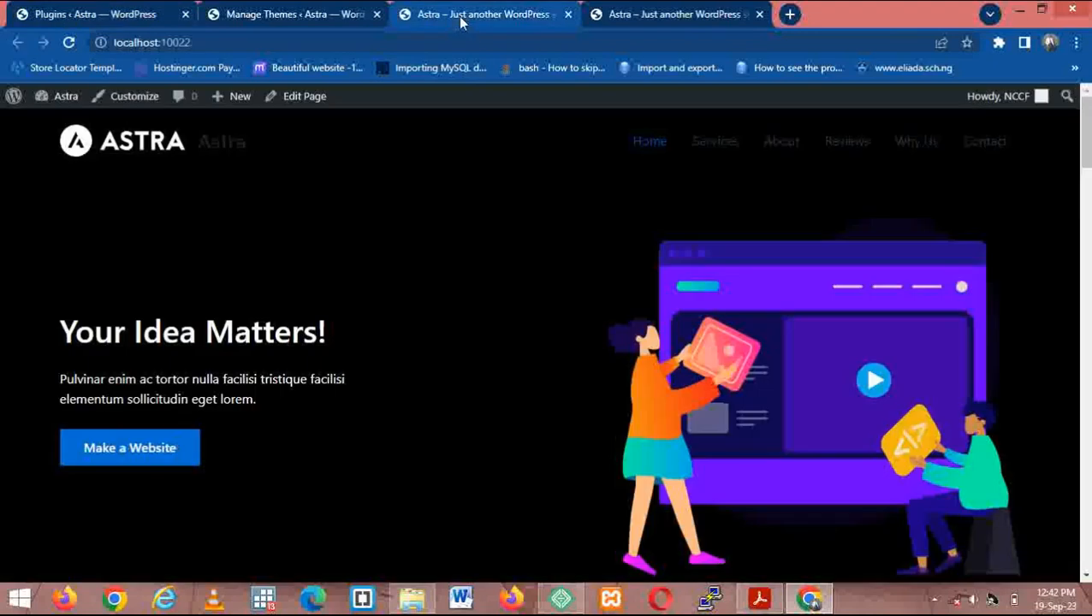
pyautogui.click(250, 43)
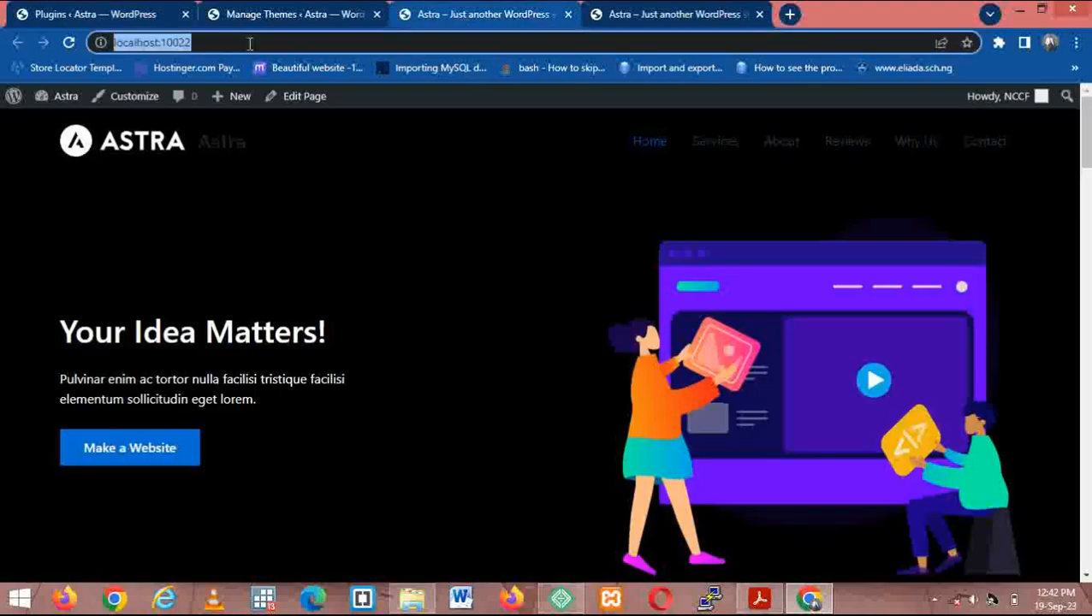
pyautogui.press('Return')
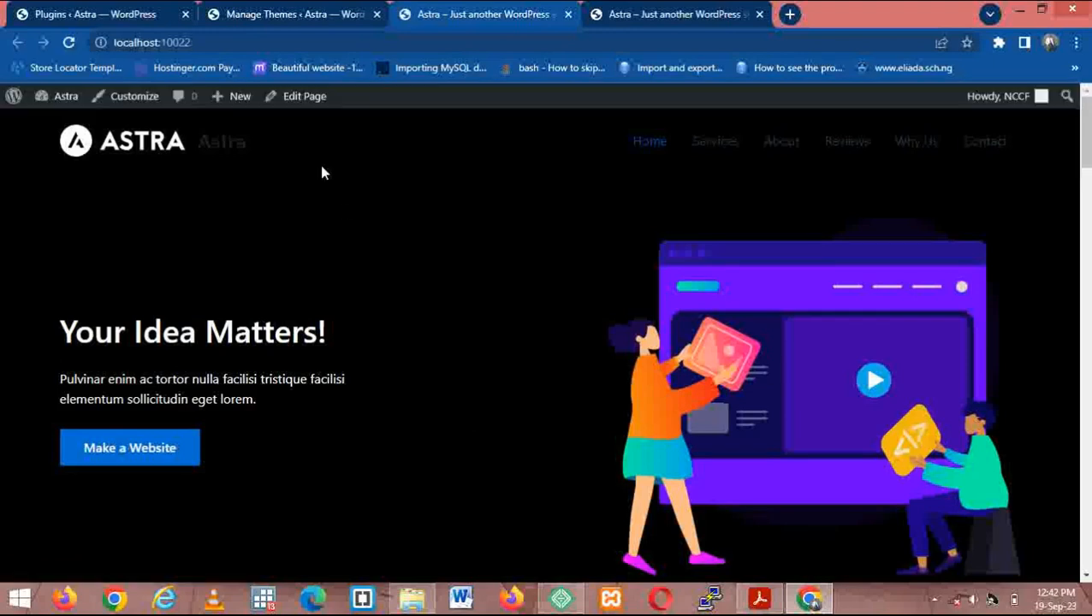
pyautogui.click(304, 97)
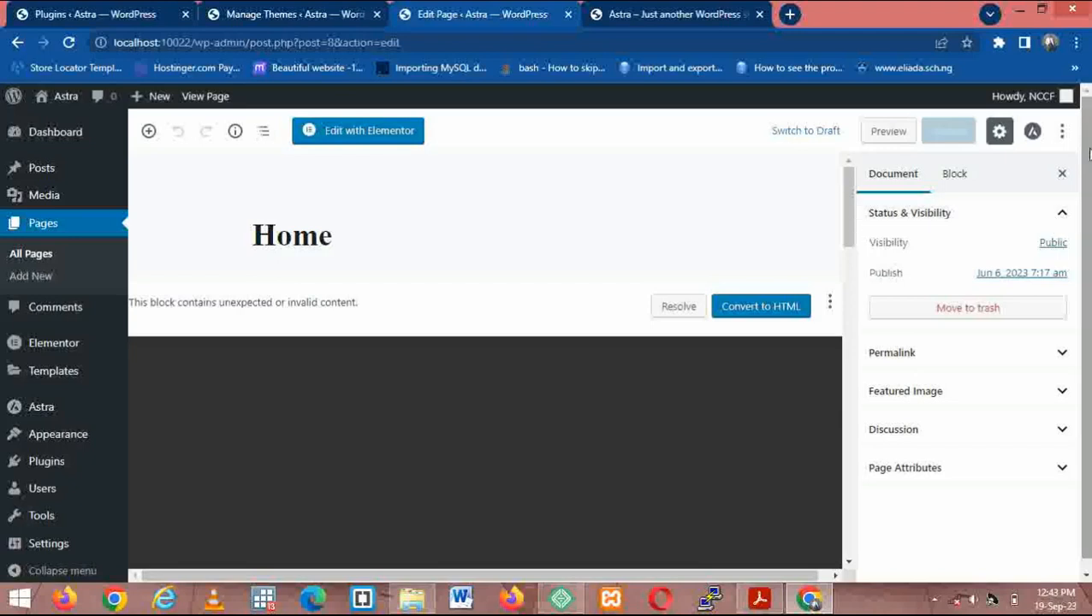
pyautogui.scroll(-1, 1089, 155)
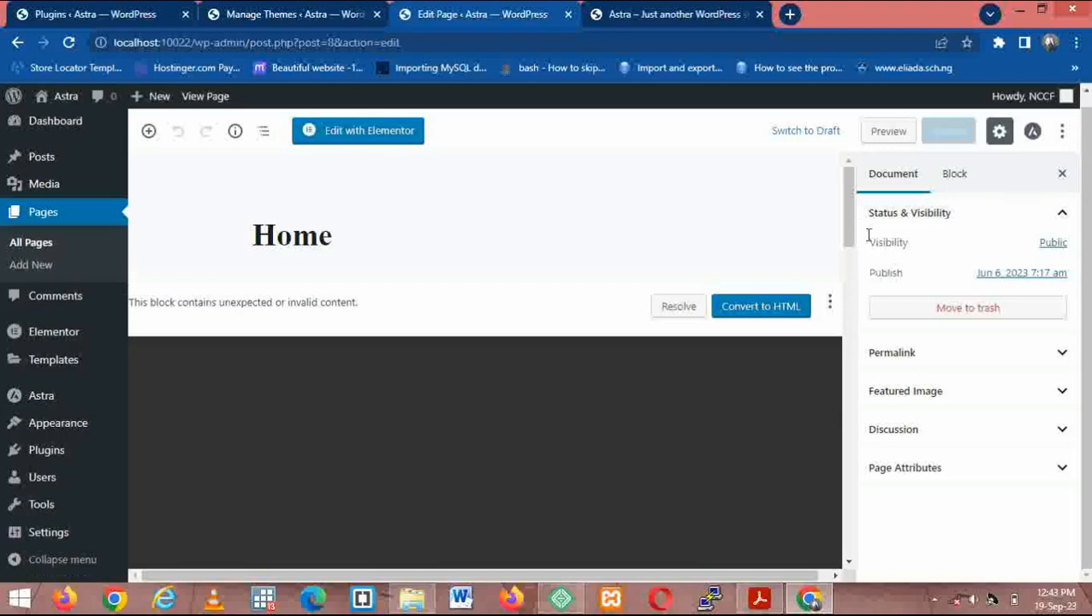
pyautogui.moveTo(852, 222); pyautogui.dragTo(860, 177)
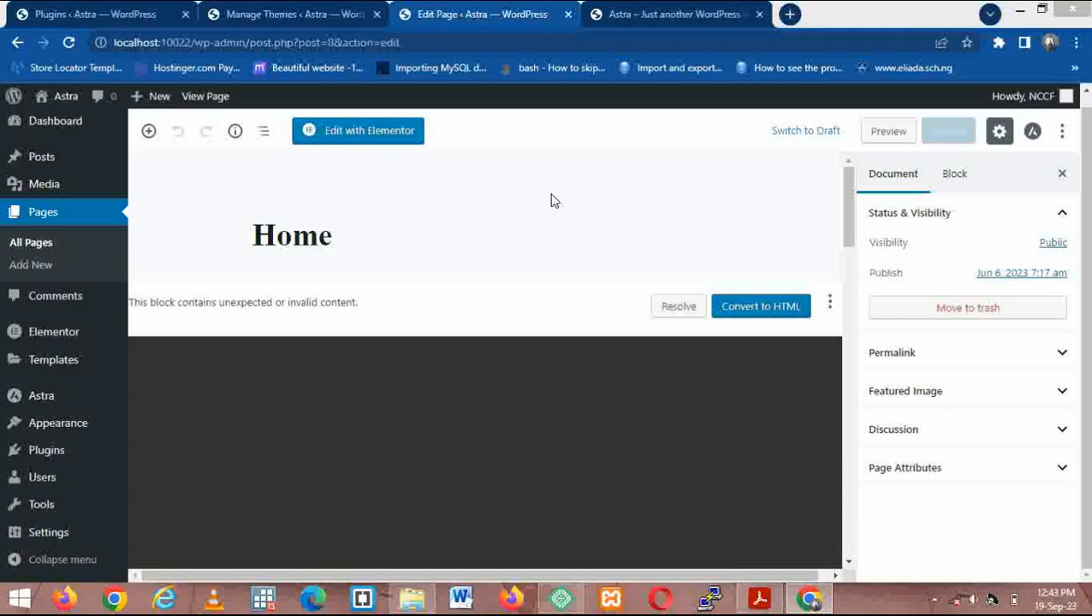
# - Return to the browser tab with the installed themes list
pyautogui.click(256, 11)
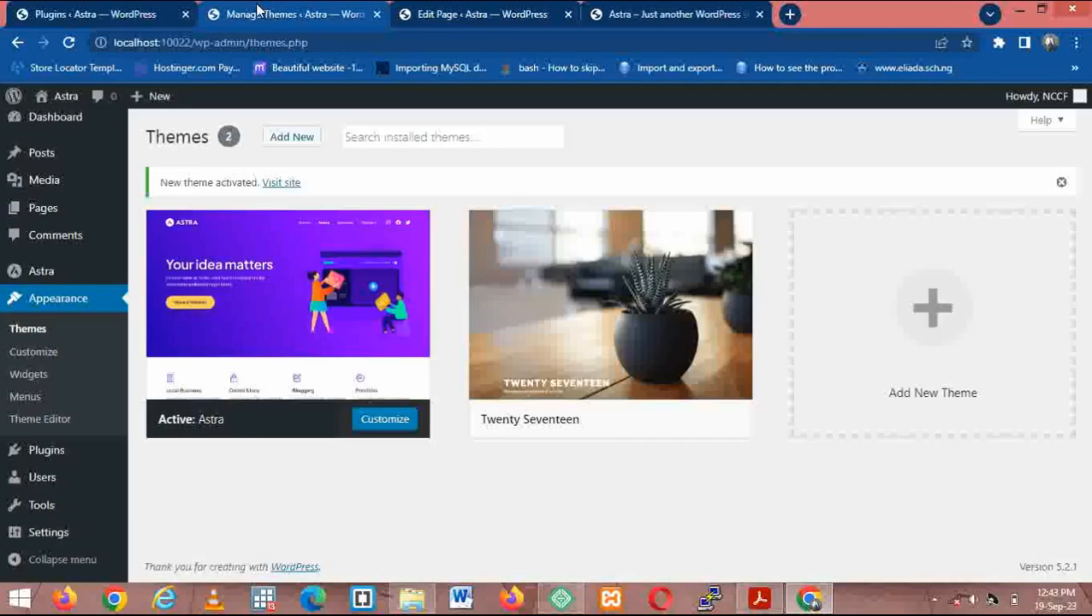